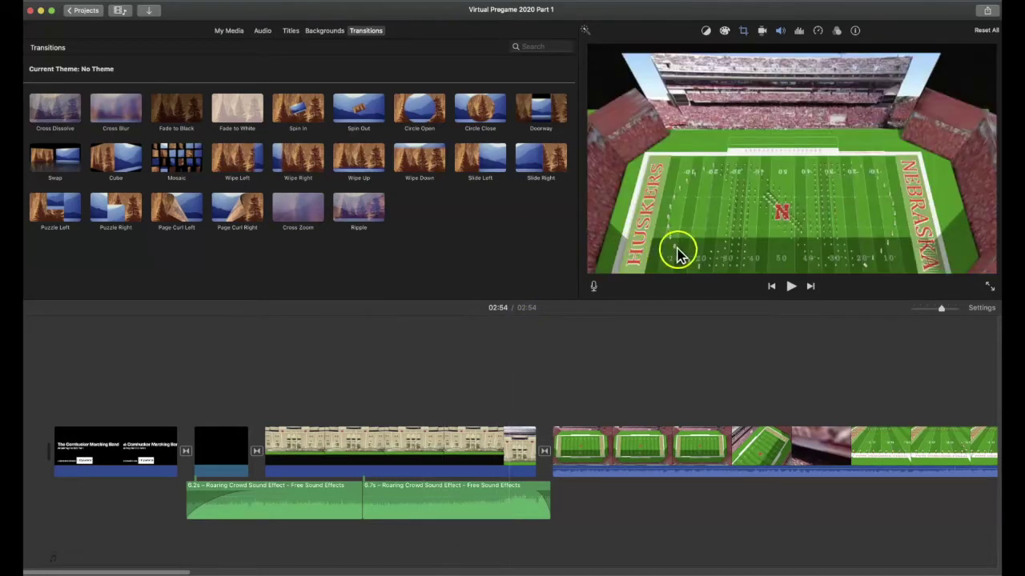
Step: Preview the black opening clip, stadium exterior shot and start of the field flyover
left_click_drag(382, 450, 336, 451)
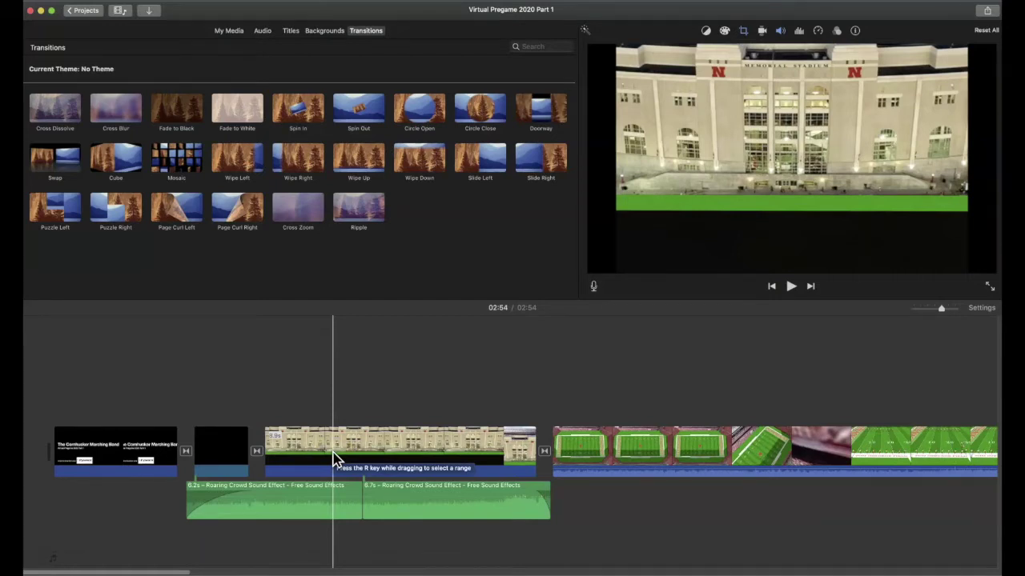
left_click_drag(339, 457, 538, 471)
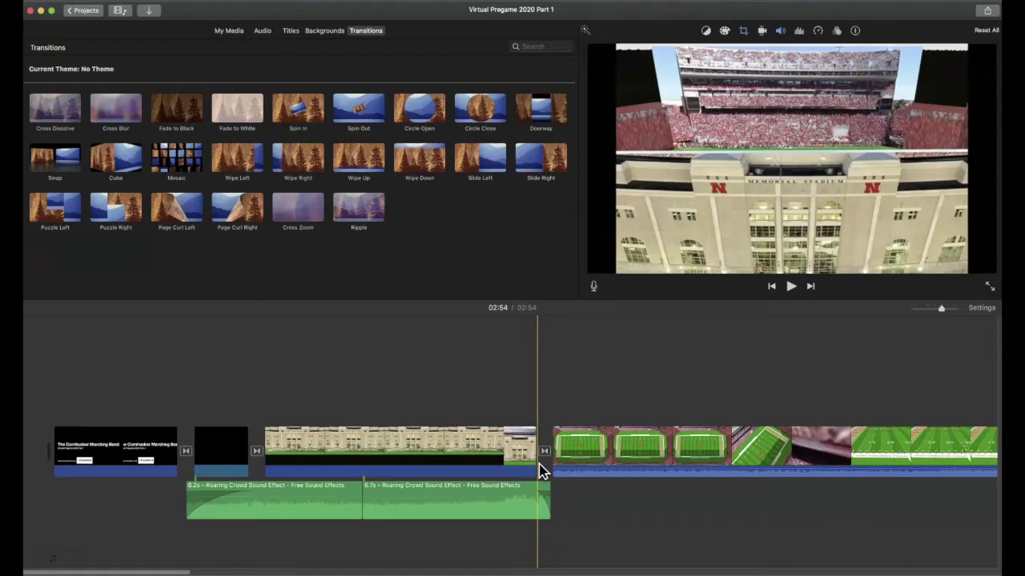
left_click_drag(583, 373, 553, 370)
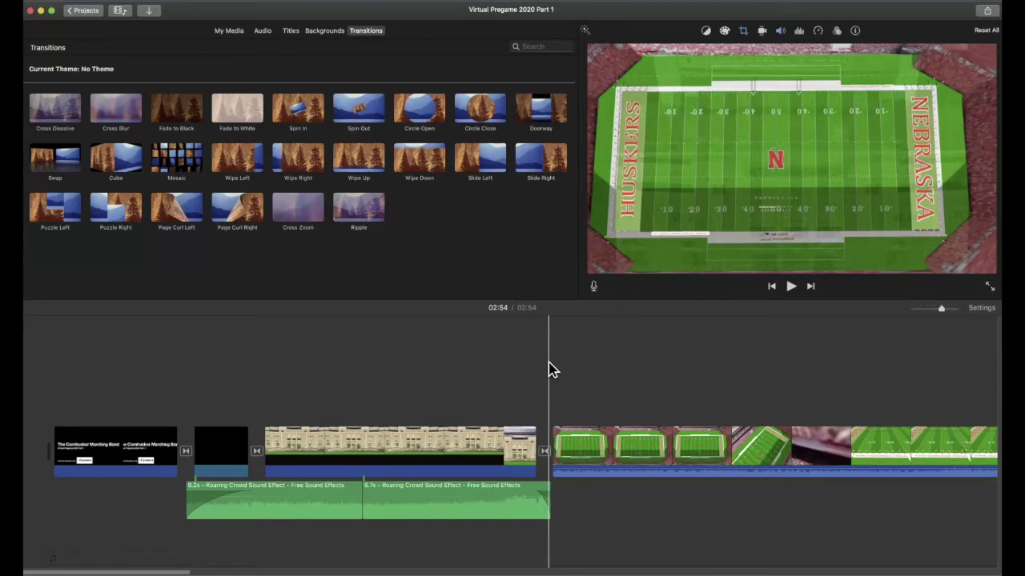
left_click(324, 434)
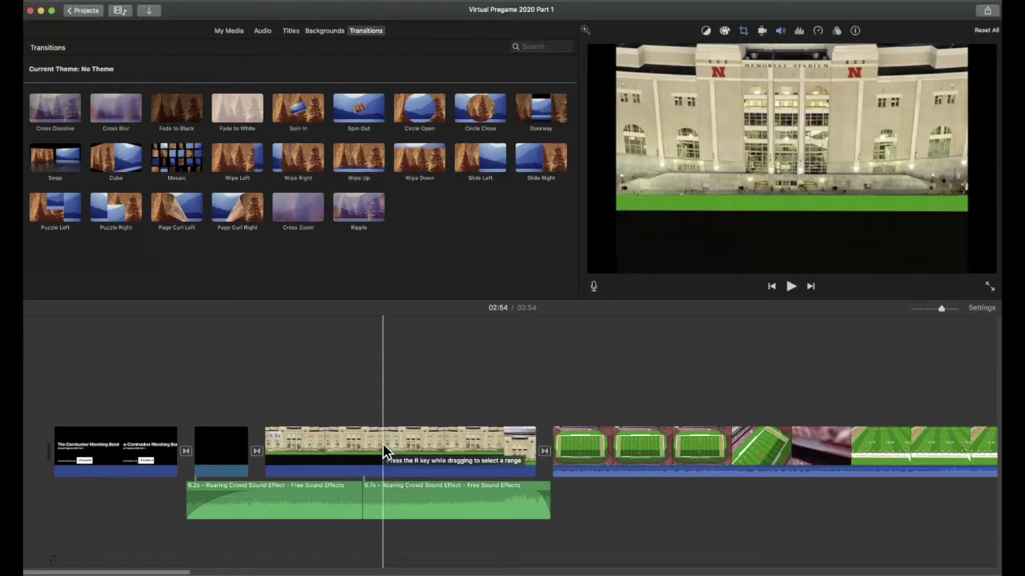
left_click(229, 450)
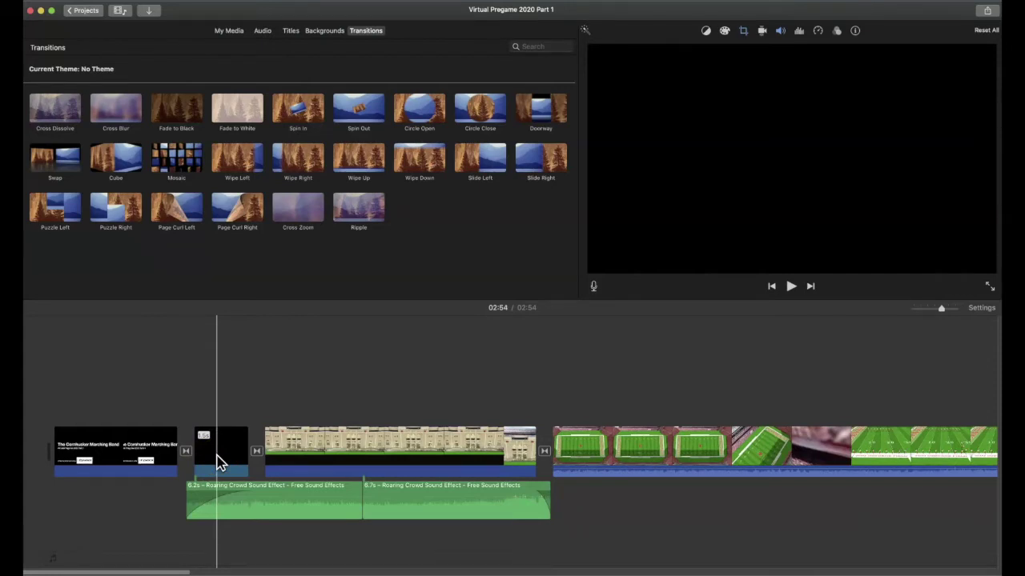
left_click_drag(220, 465, 532, 496)
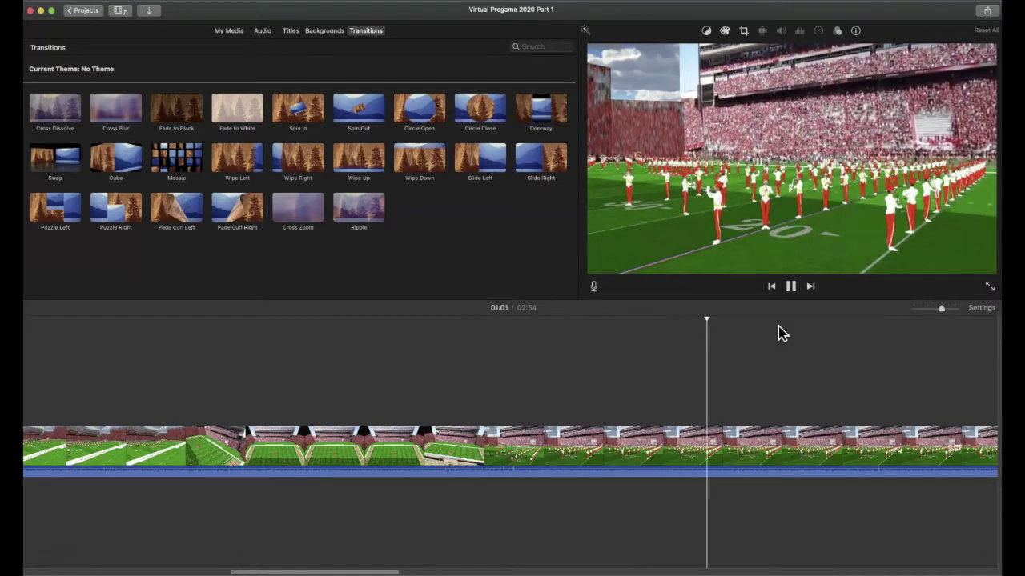
Step: Pause playback and scroll along the timeline toward the marching band clip
scroll(782, 334, "right", 5)
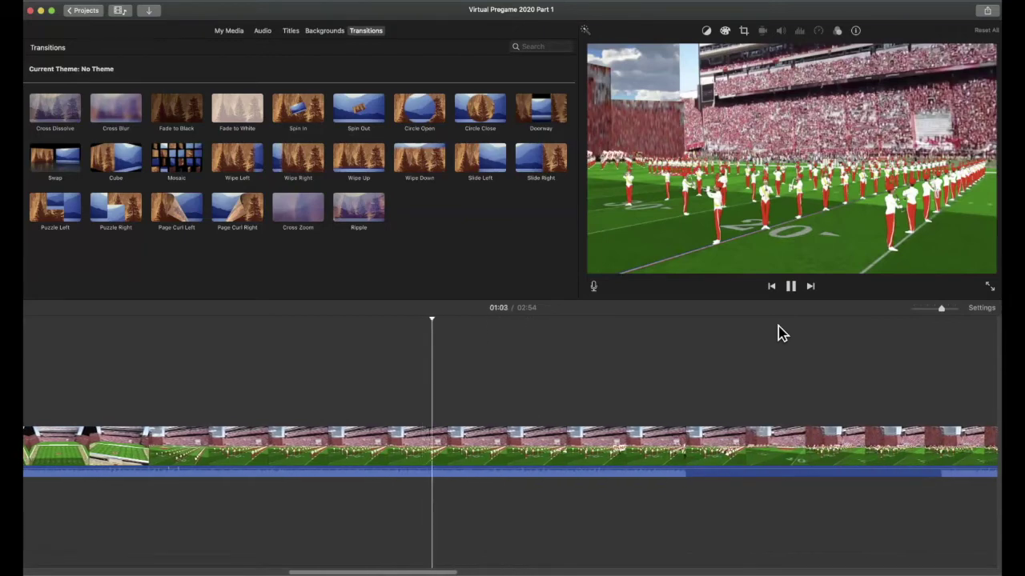
left_click(791, 288)
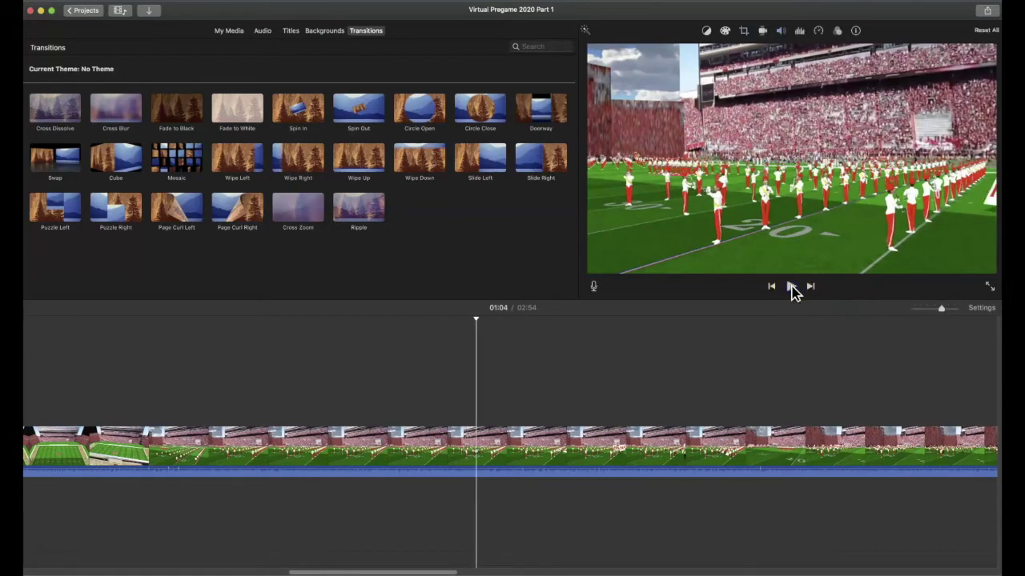
scroll(794, 373, "right", 5)
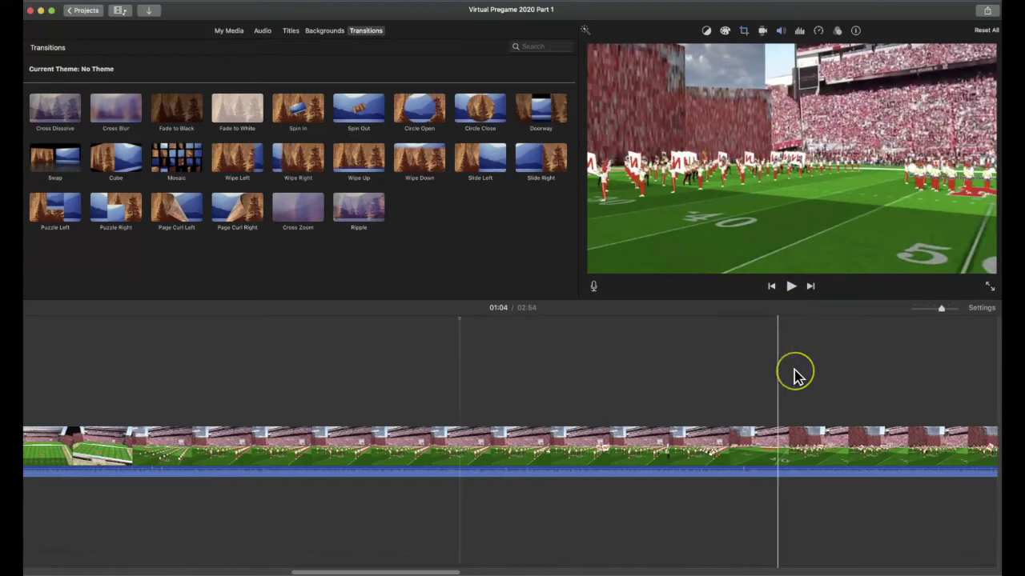
scroll(796, 376, "right", 5)
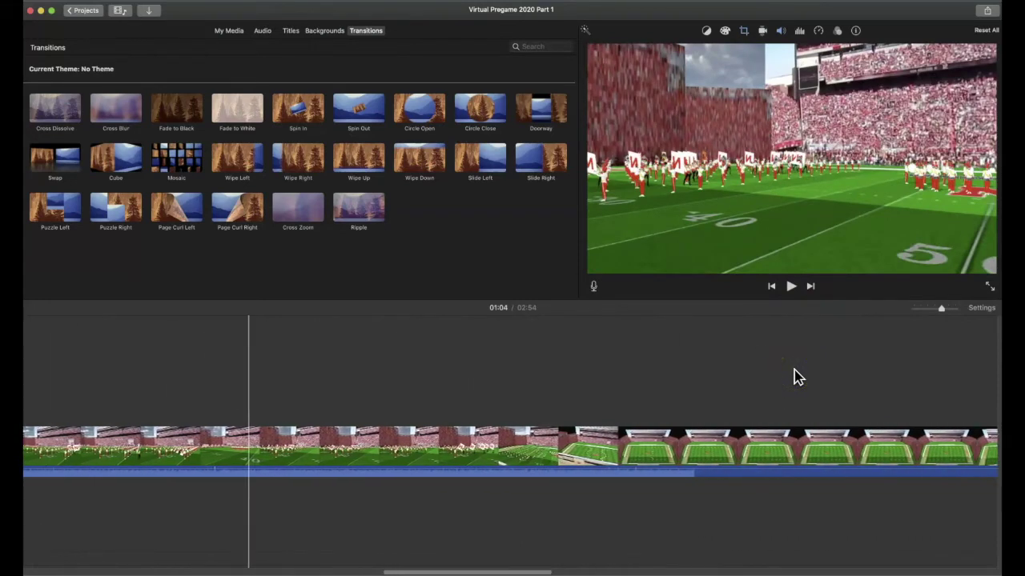
scroll(797, 377, "right", 5)
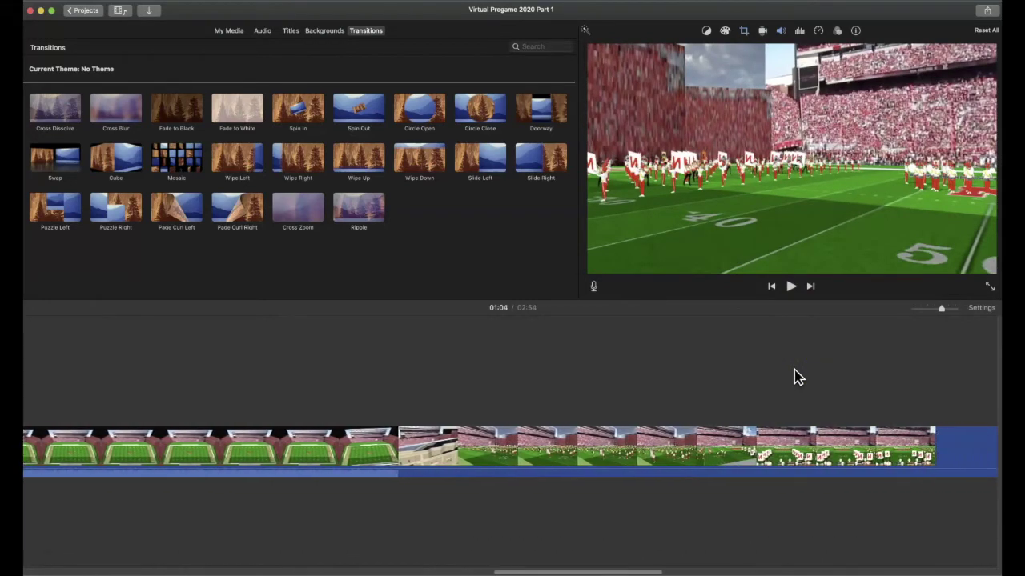
scroll(796, 376, "right", 5)
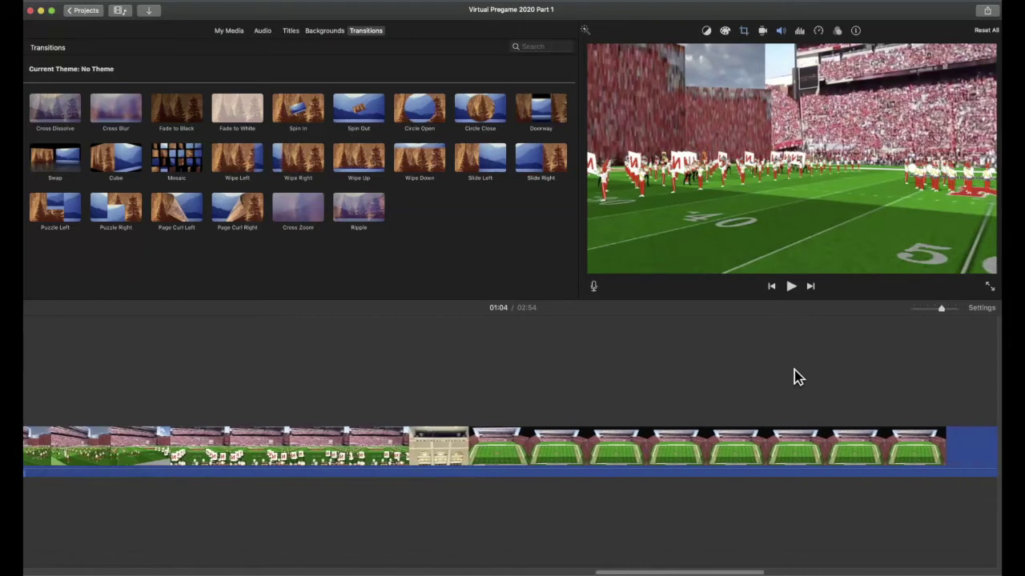
scroll(797, 376, "right", 5)
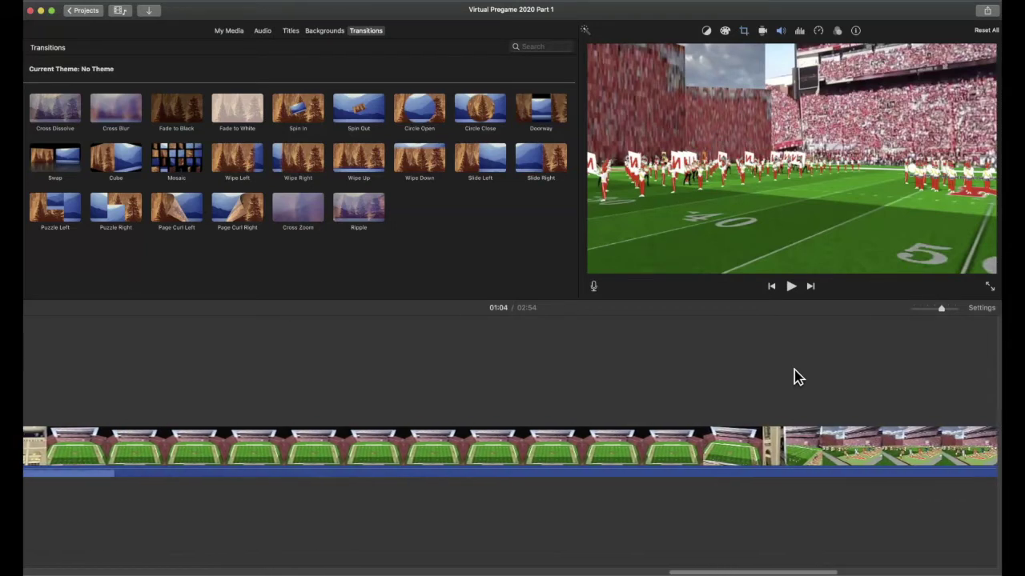
scroll(796, 376, "right", 5)
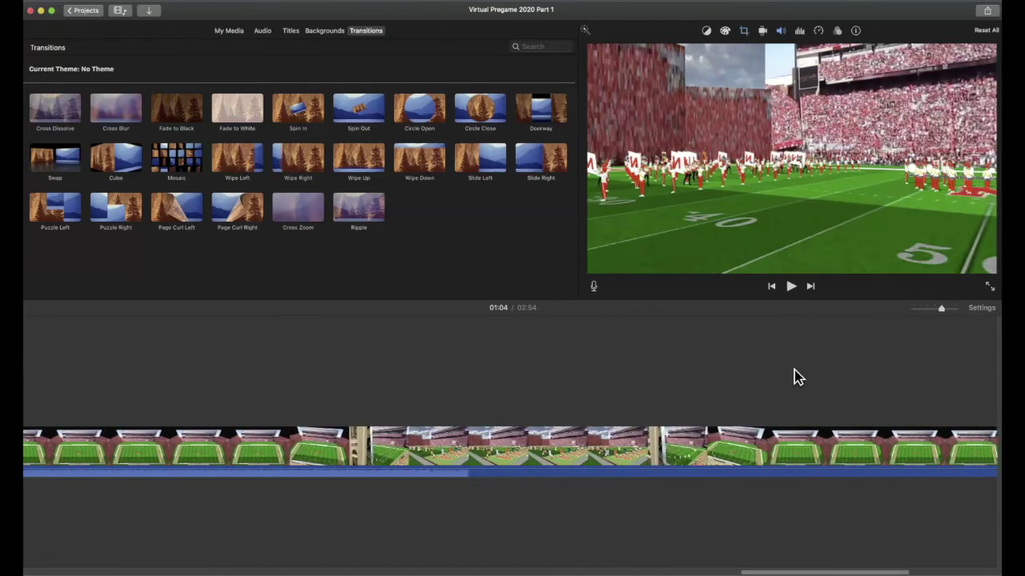
scroll(796, 377, "right", 5)
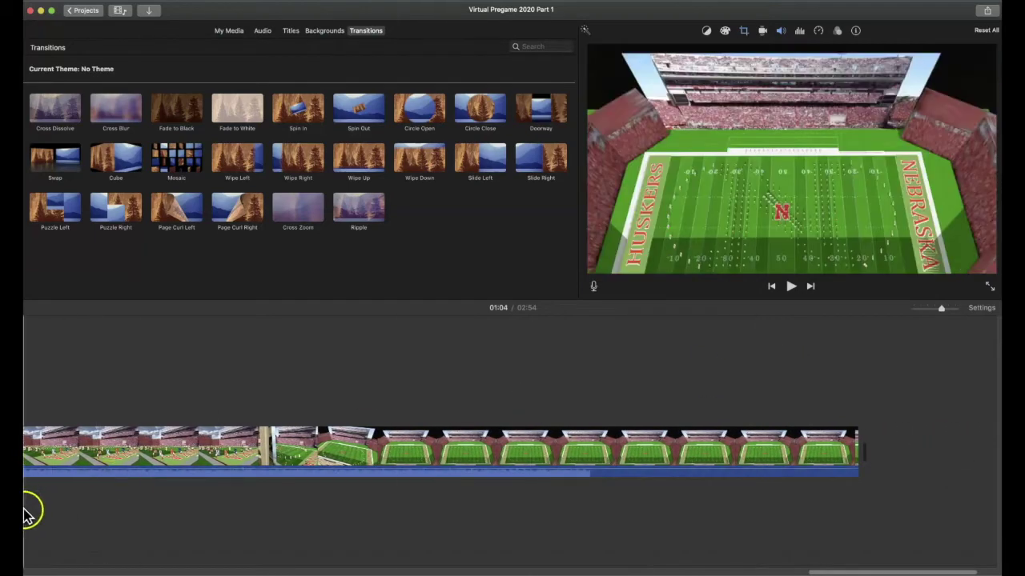
scroll(28, 512, "left", 10)
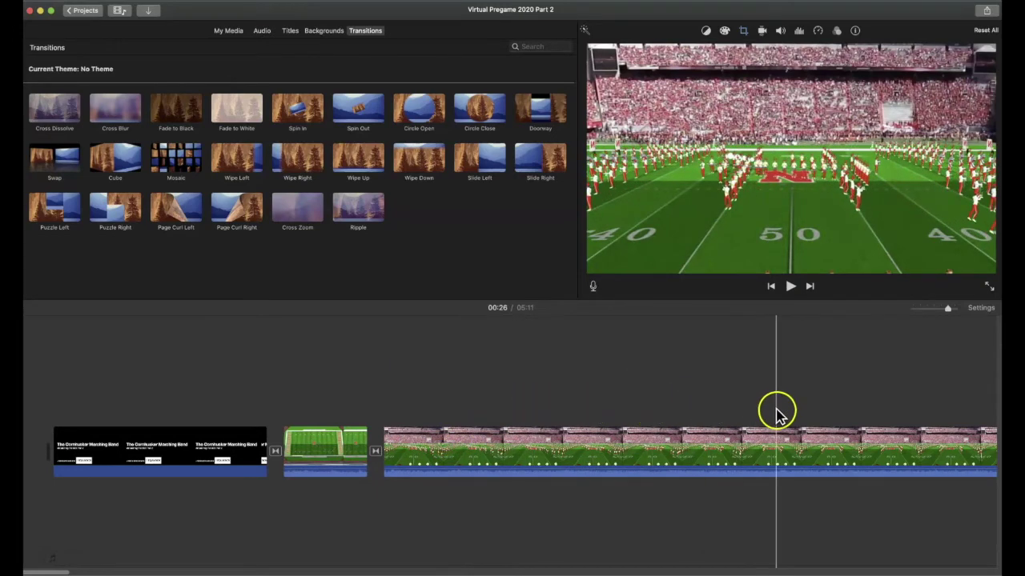
scroll(835, 416, "right", 3)
scroll(835, 416, "right", 10)
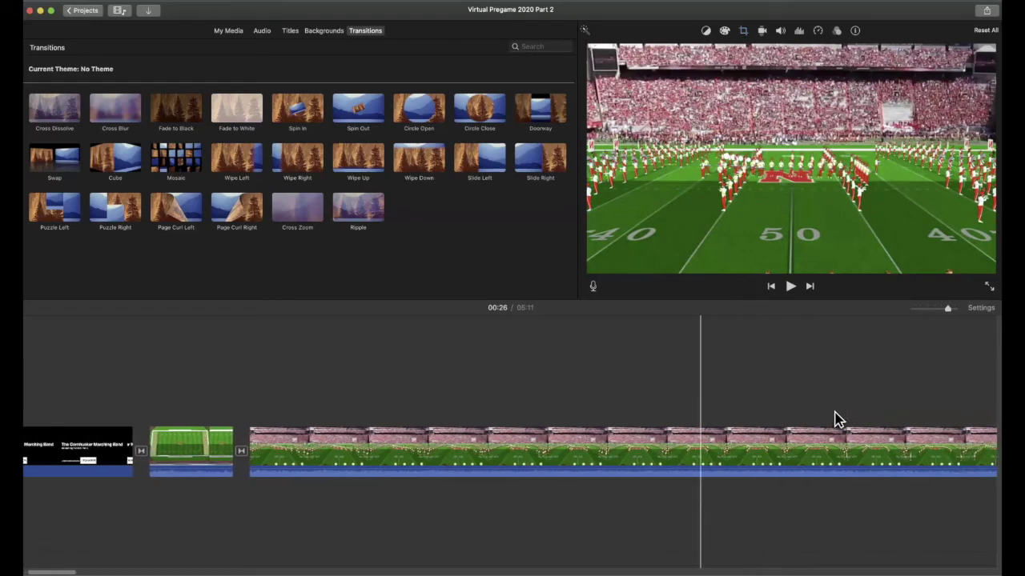
left_click_drag(709, 419, 837, 419)
scroll(837, 421, "right", 3)
scroll(837, 423, "right", 10)
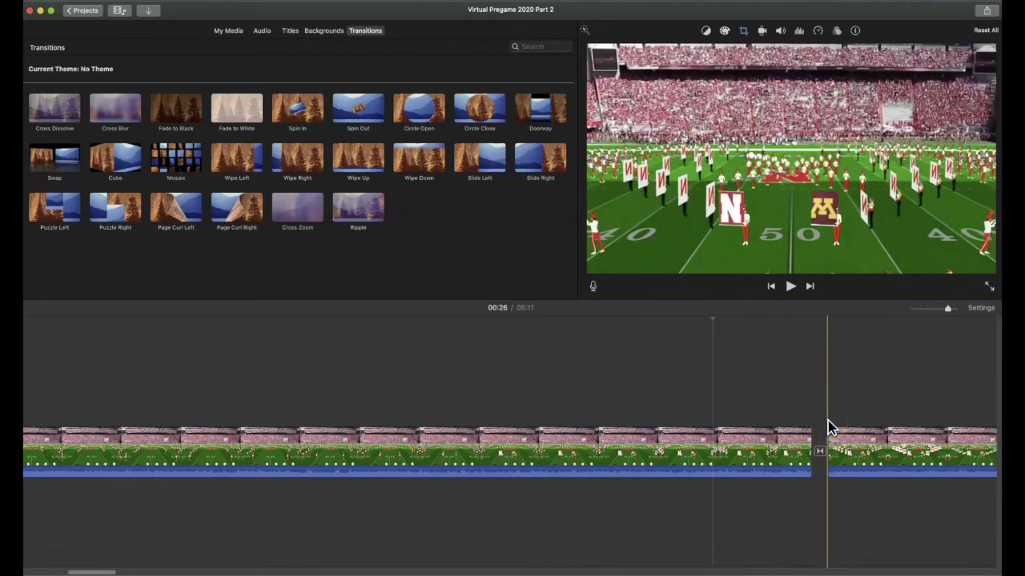
scroll(829, 428, "right", 12)
left_click(823, 422)
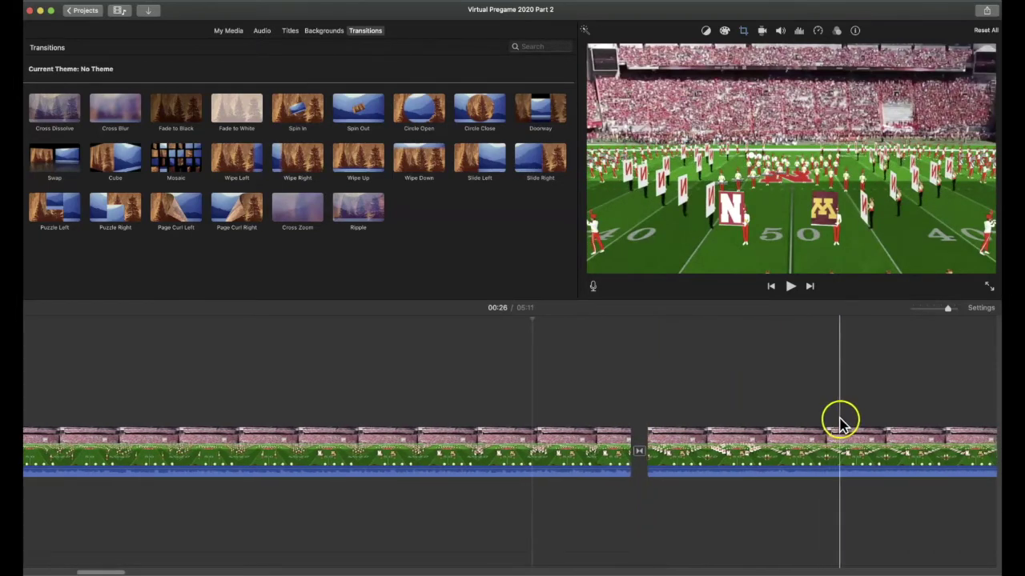
scroll(839, 422, "right", 20)
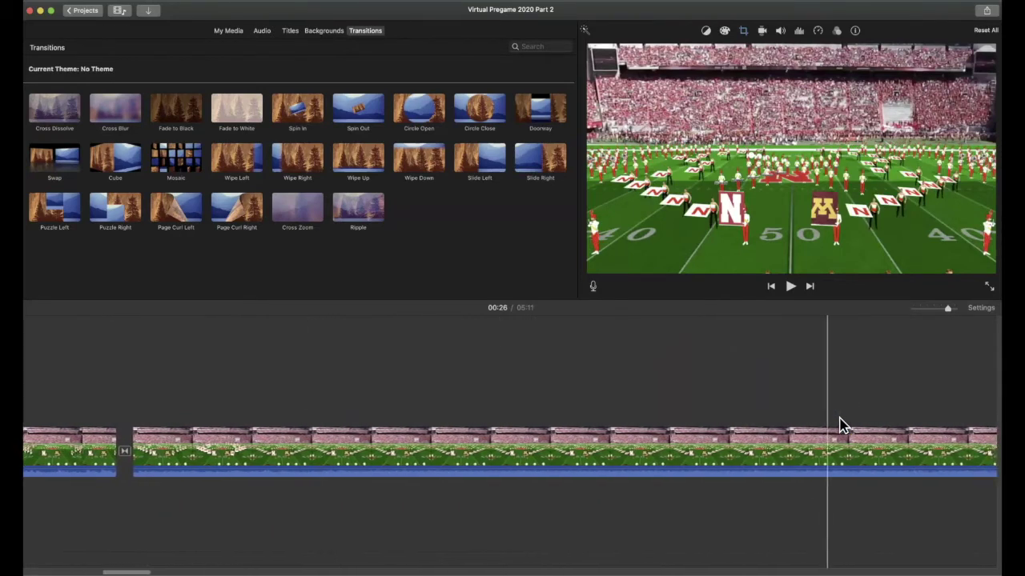
scroll(838, 424, "right", 12)
scroll(839, 424, "right", 8)
left_click_drag(818, 420, 792, 419)
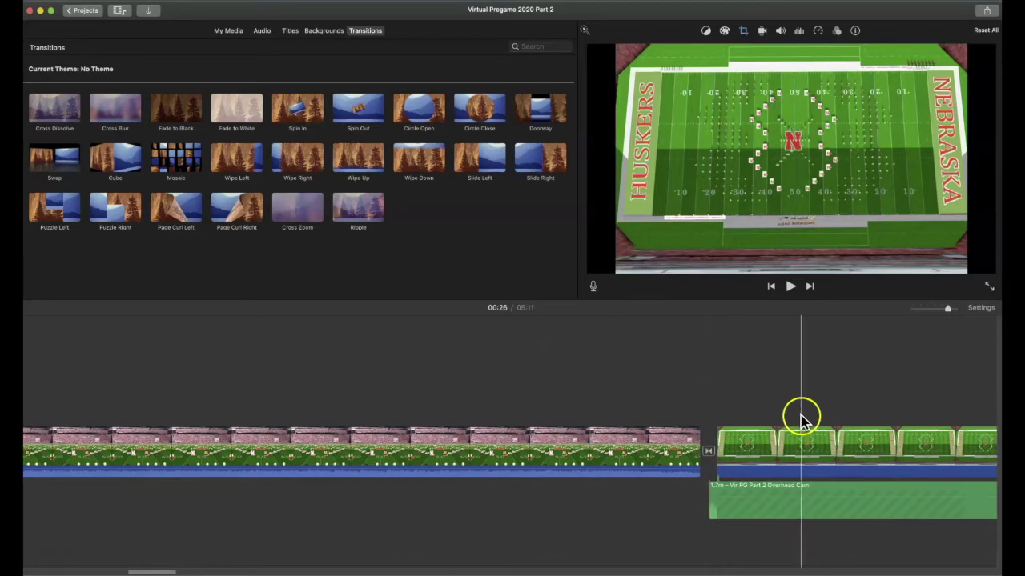
scroll(805, 421, "right", 18)
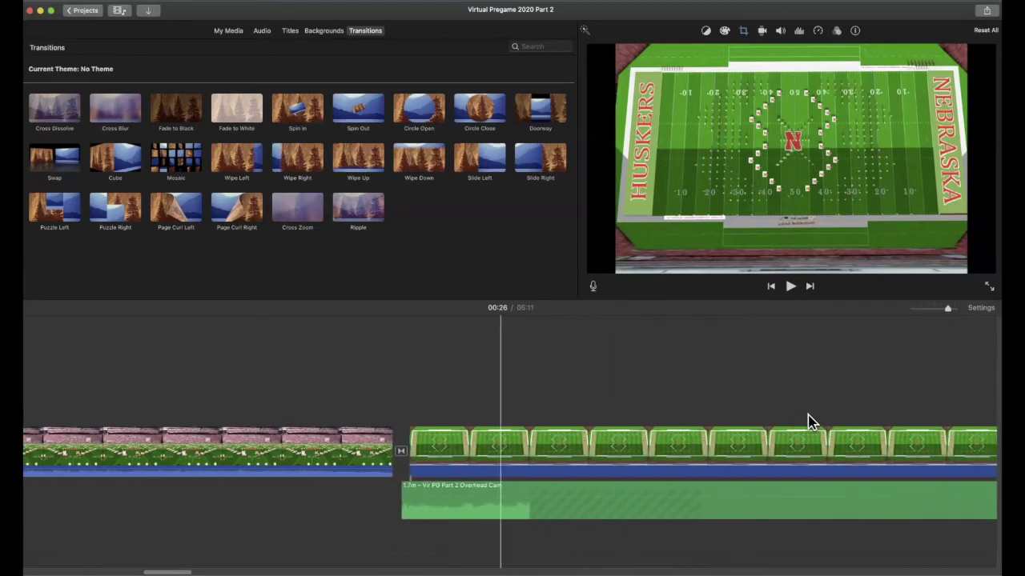
scroll(825, 420, "right", 20)
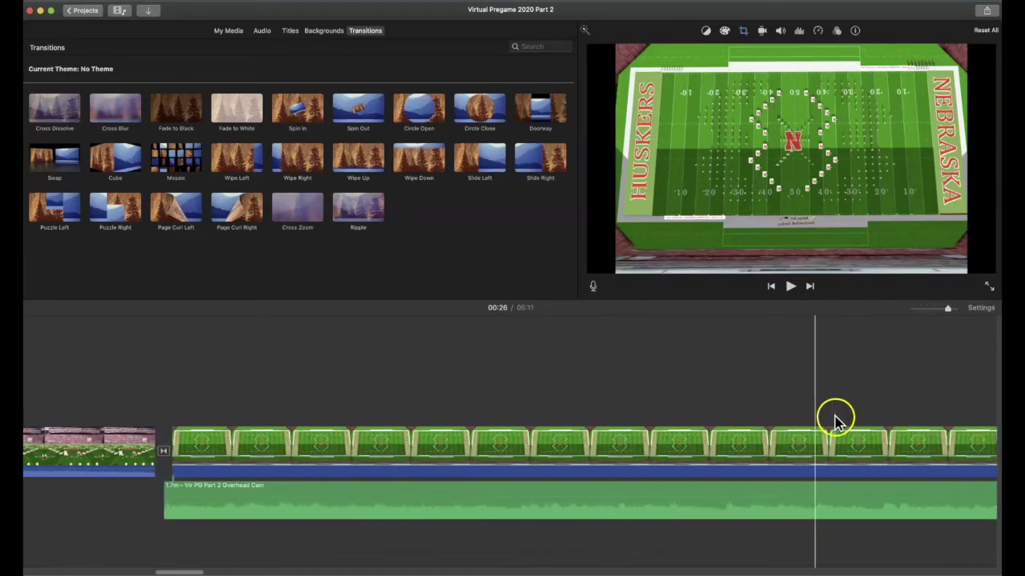
left_click(791, 446)
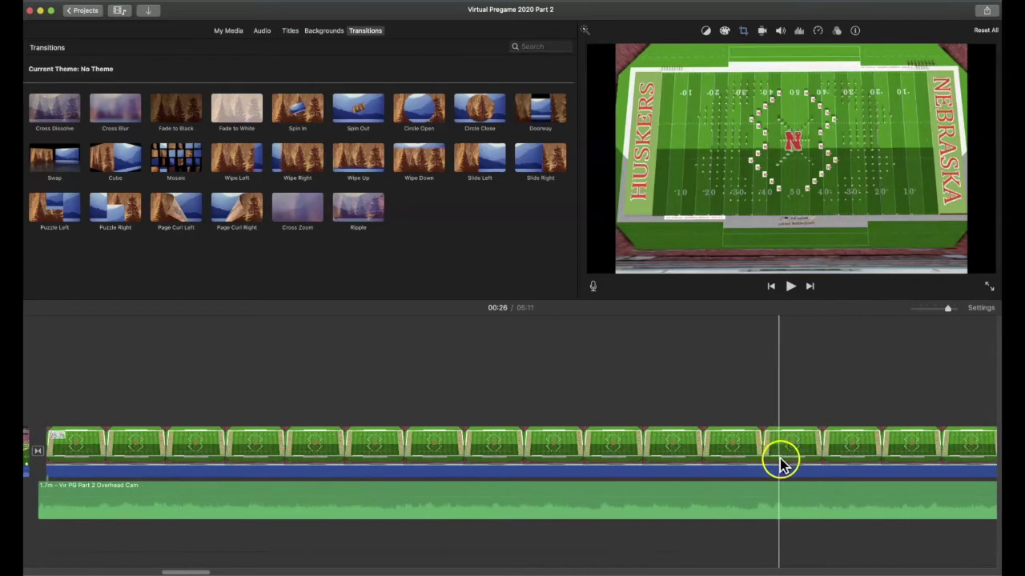
scroll(818, 463, "right", 4)
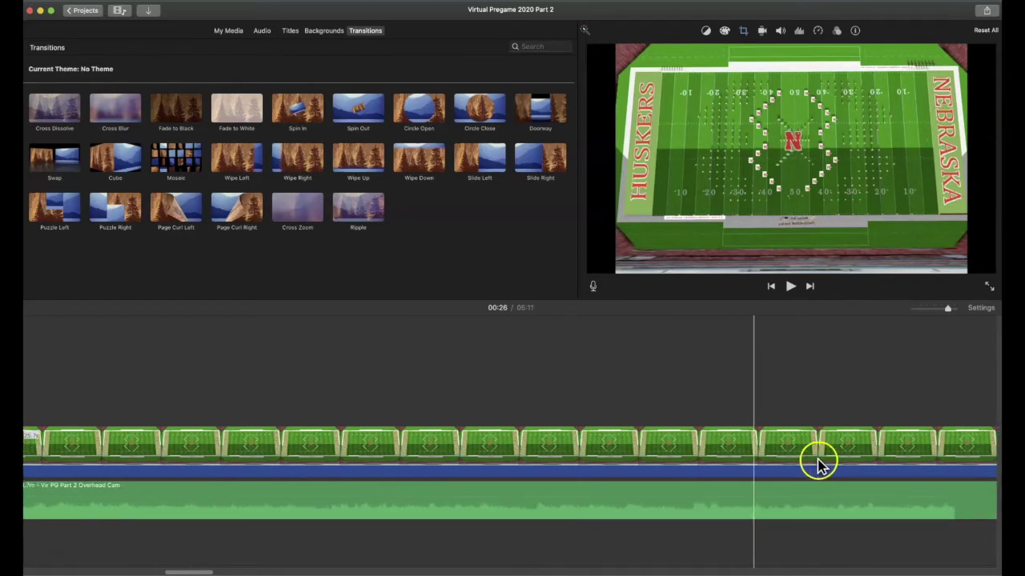
scroll(818, 463, "left", 3)
scroll(818, 462, "right", 4)
scroll(817, 464, "right", 5)
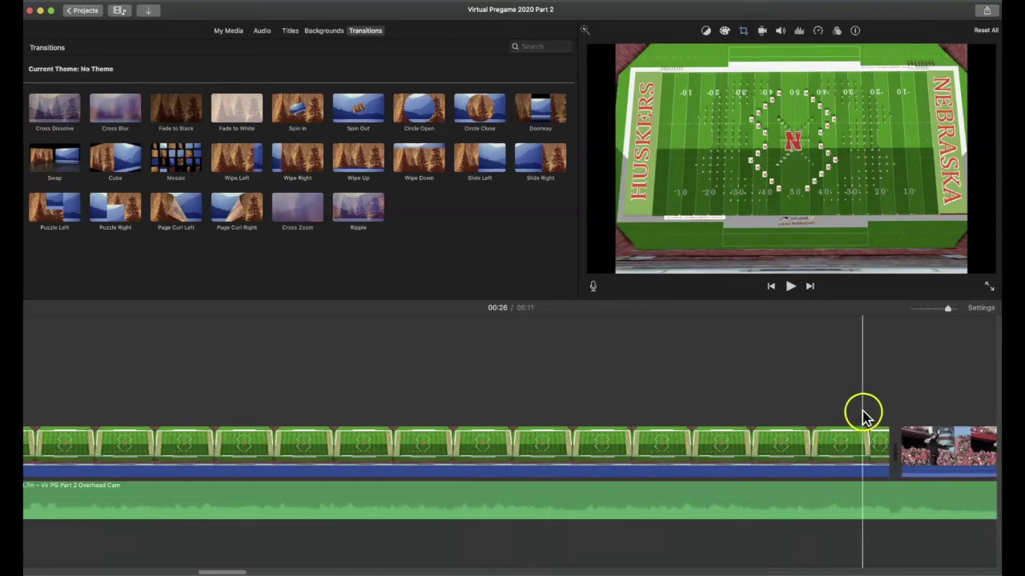
scroll(873, 406, "right", 3)
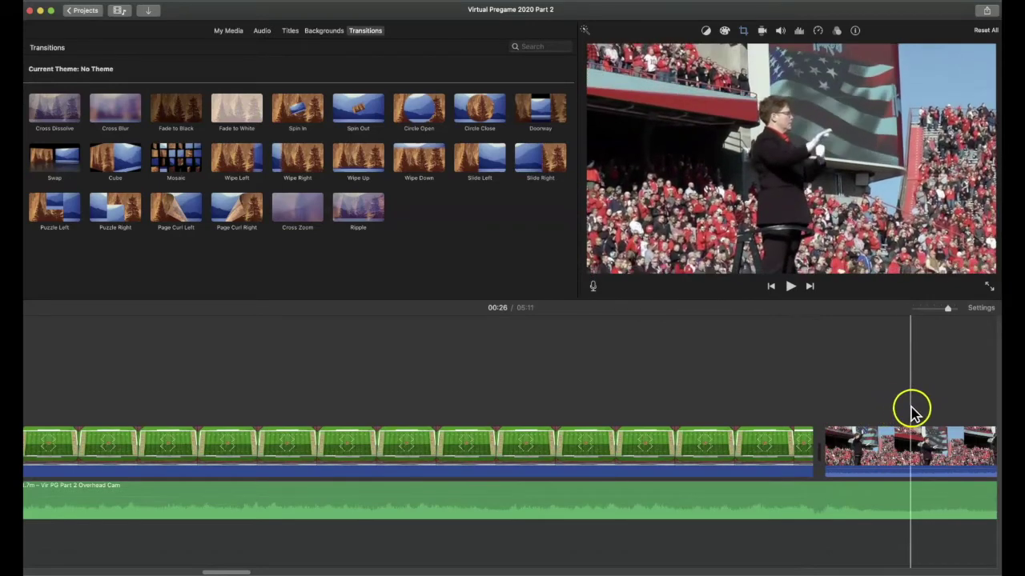
scroll(919, 413, "right", 6)
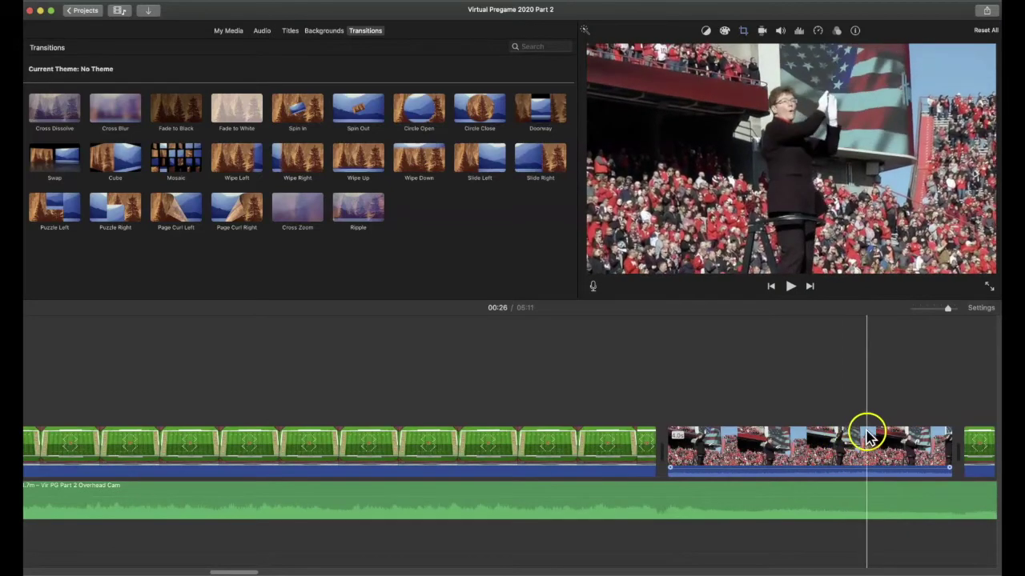
left_click(397, 471)
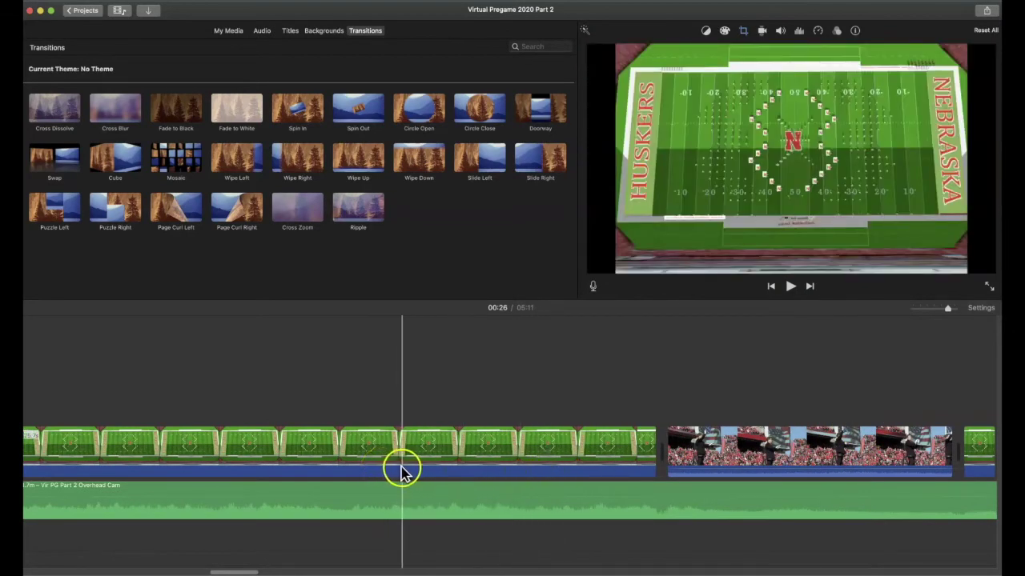
left_click_drag(402, 472, 698, 495)
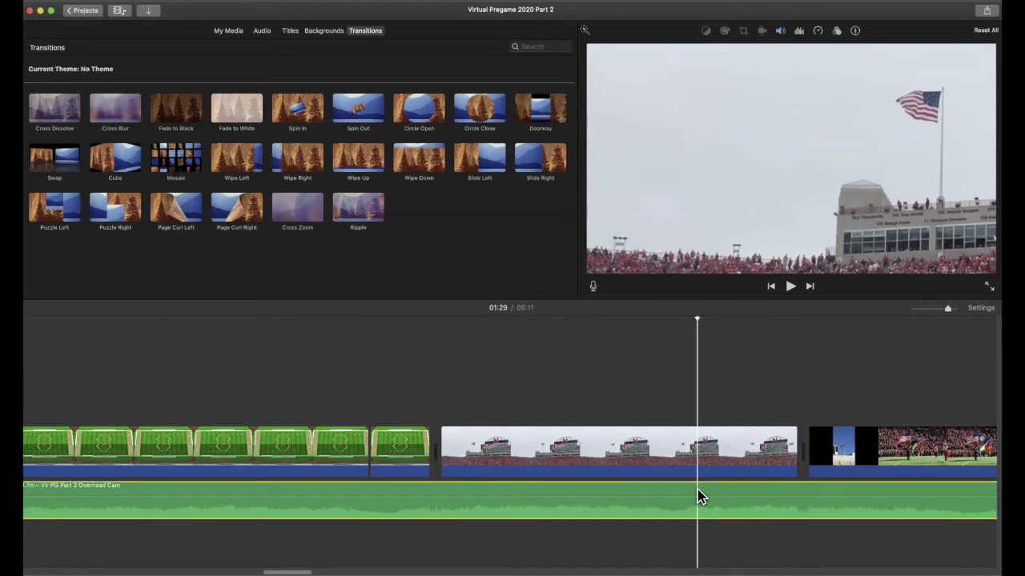
left_click_drag(696, 496, 600, 497)
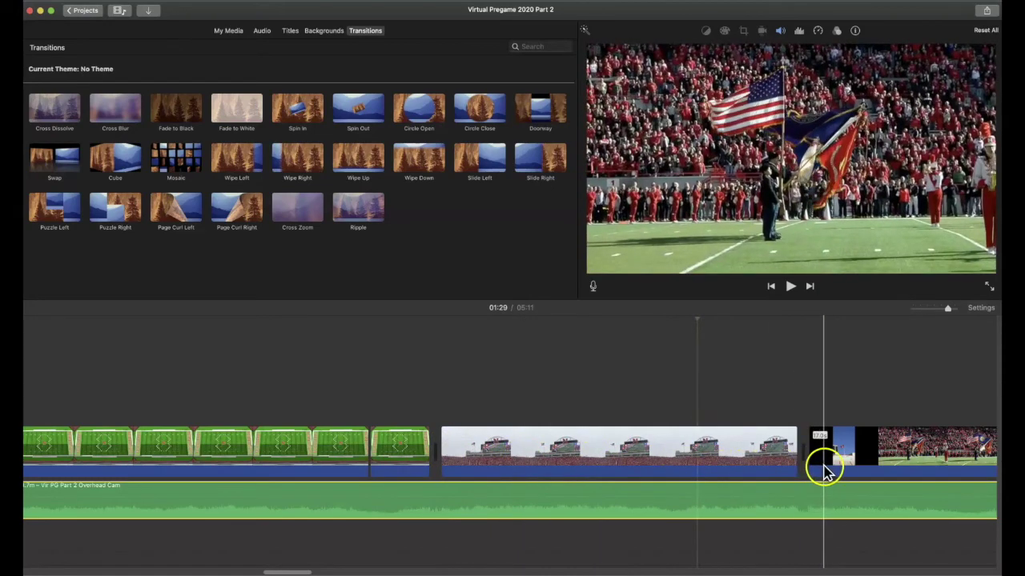
scroll(849, 472, "right", 3)
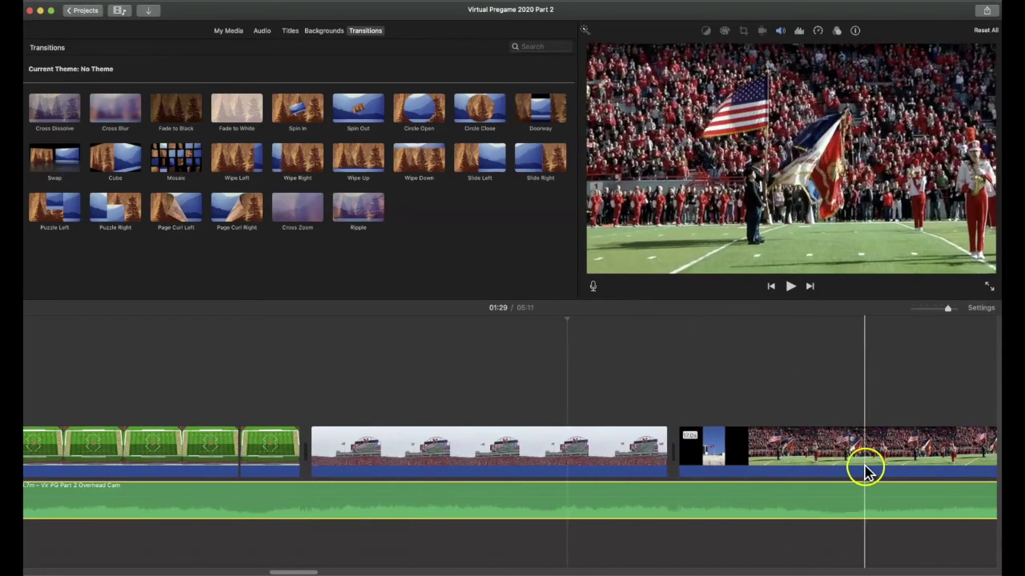
scroll(864, 471, "right", 3)
scroll(889, 472, "right", 5)
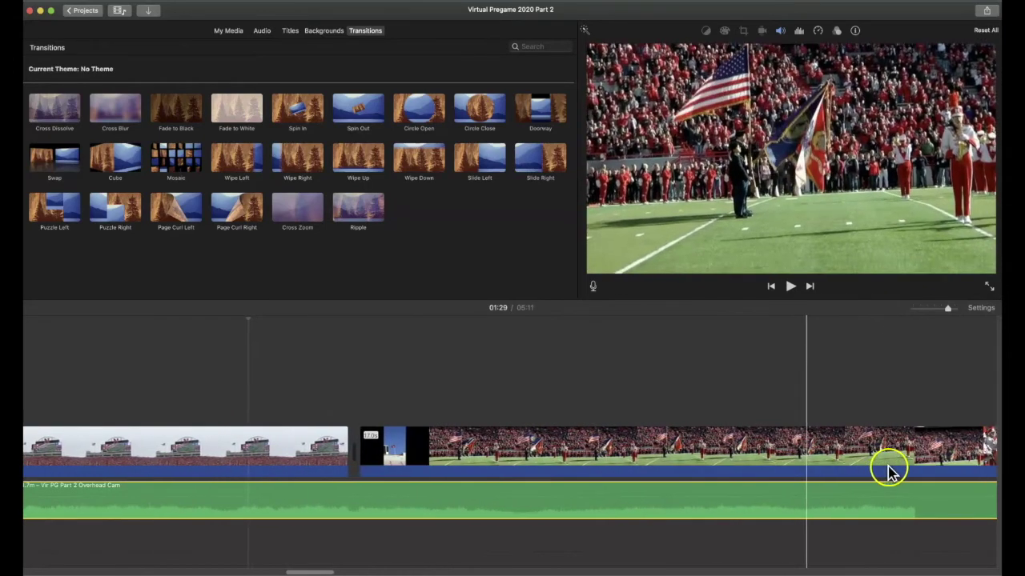
scroll(888, 473, "right", 3)
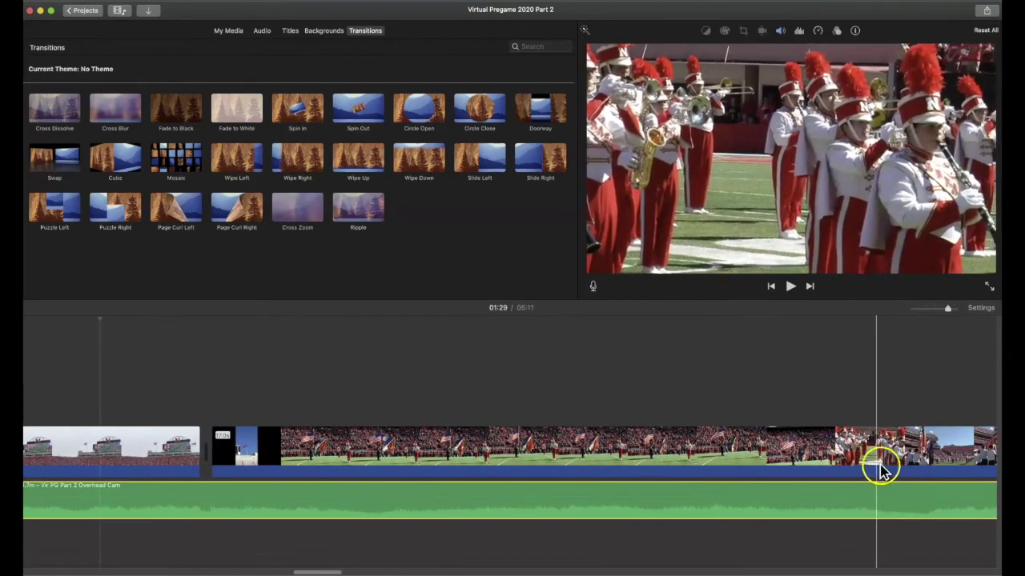
scroll(905, 468, "right", 2)
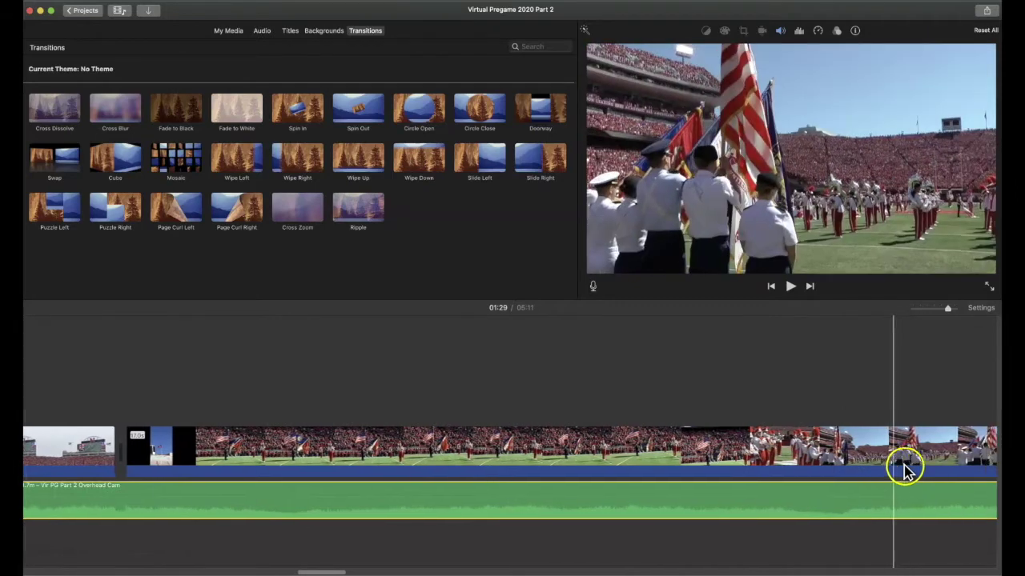
scroll(903, 471, "right", 8)
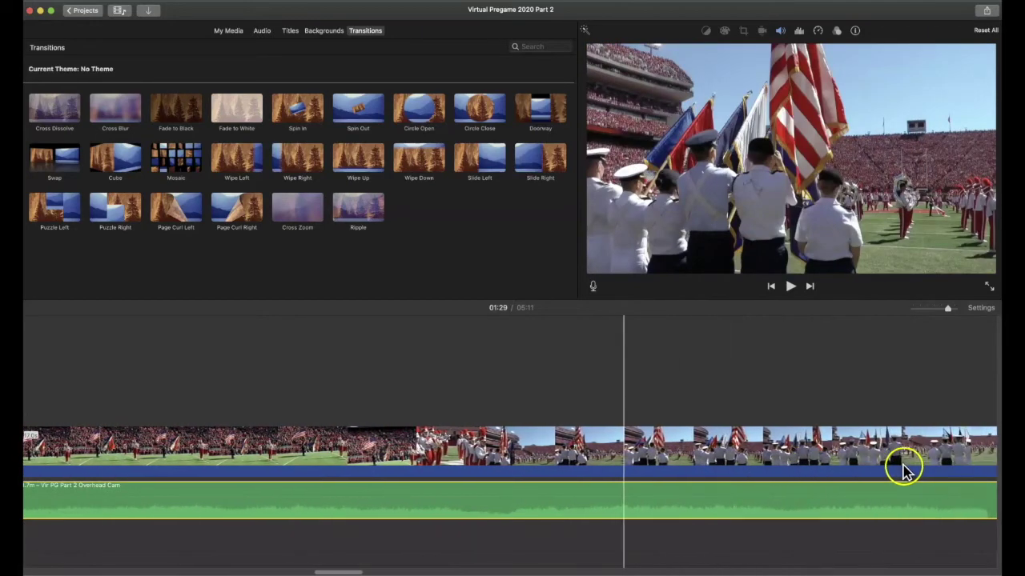
scroll(903, 470, "right", 5)
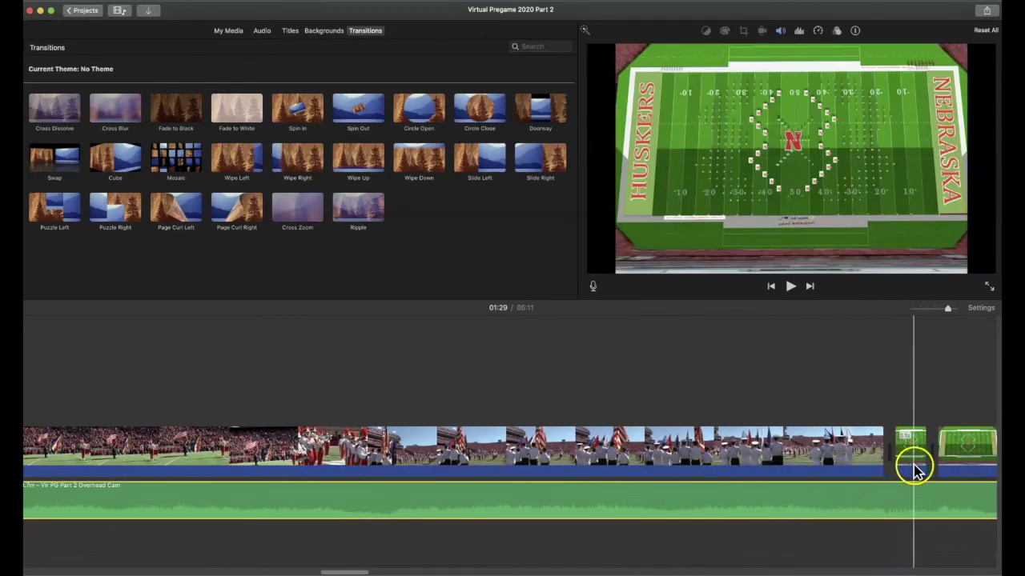
scroll(915, 471, "right", 6)
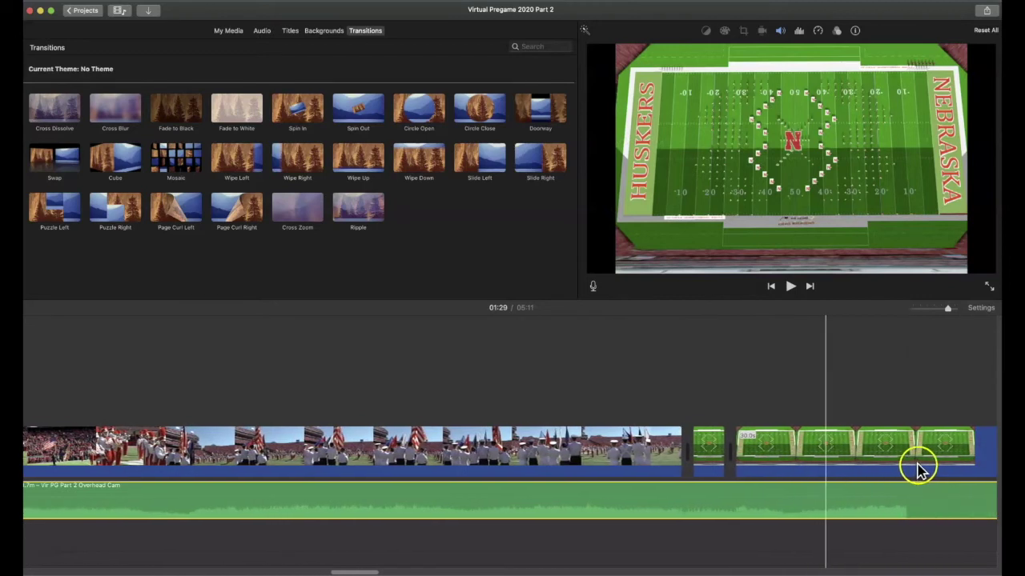
scroll(916, 471, "right", 5)
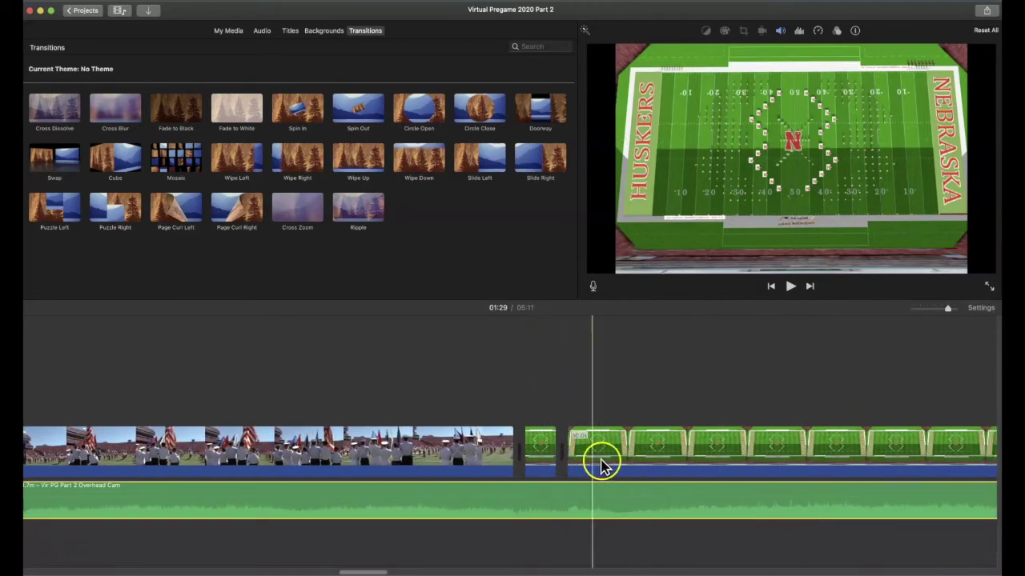
scroll(690, 466, "right", 10)
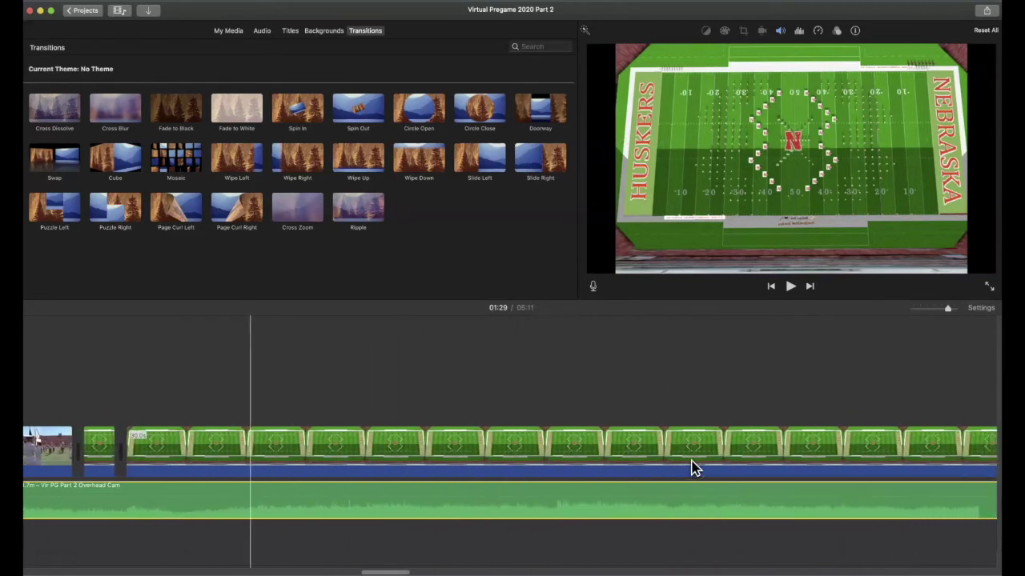
scroll(693, 469, "right", 3)
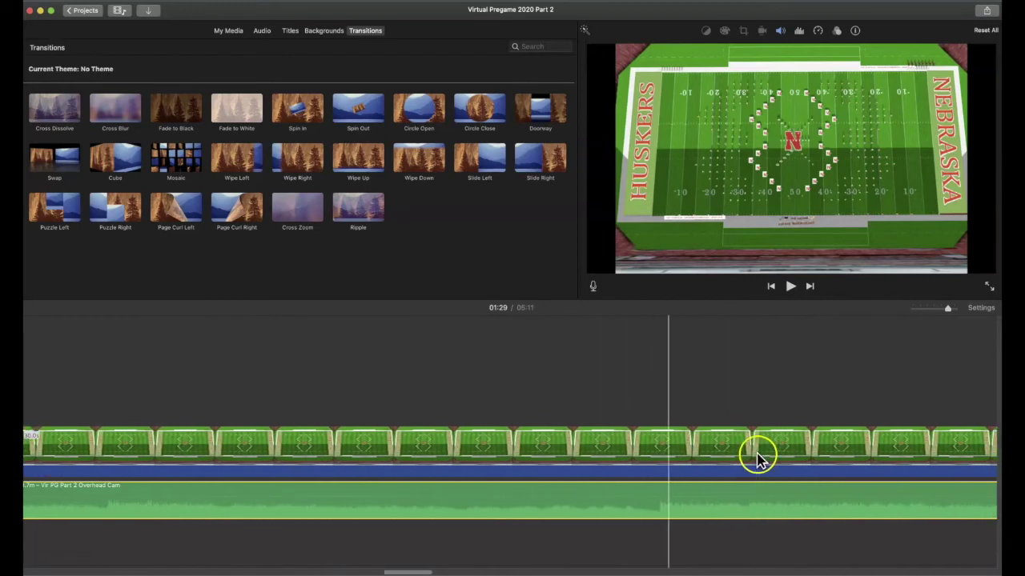
scroll(757, 460, "right", 6)
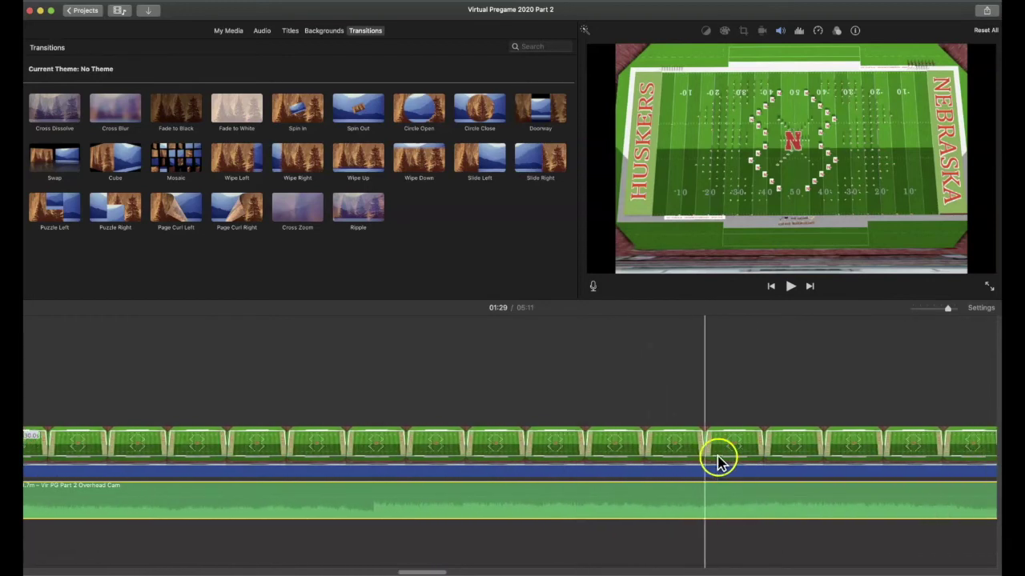
scroll(717, 459, "right", 8)
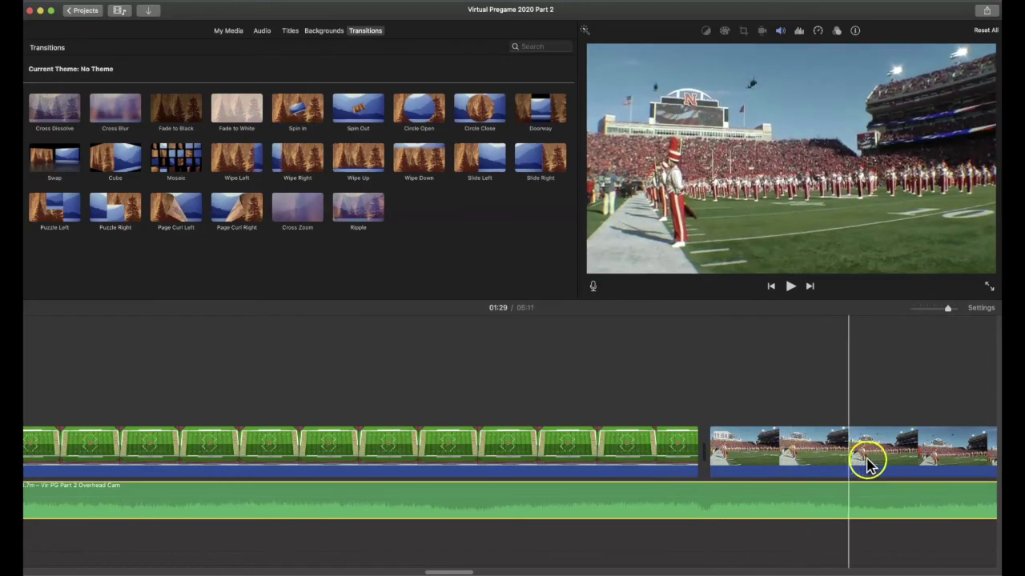
scroll(881, 464, "right", 5)
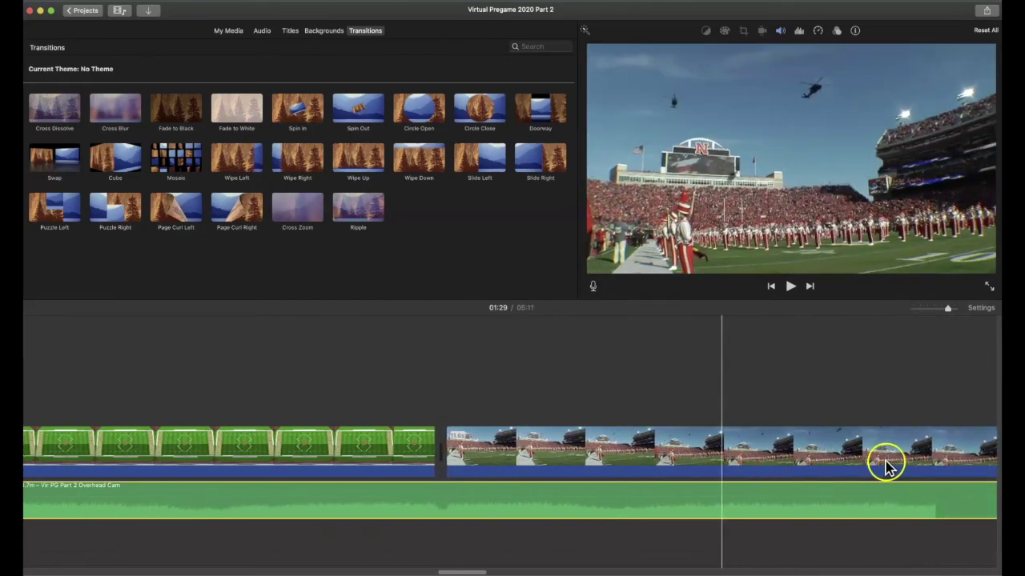
scroll(880, 464, "right", 10)
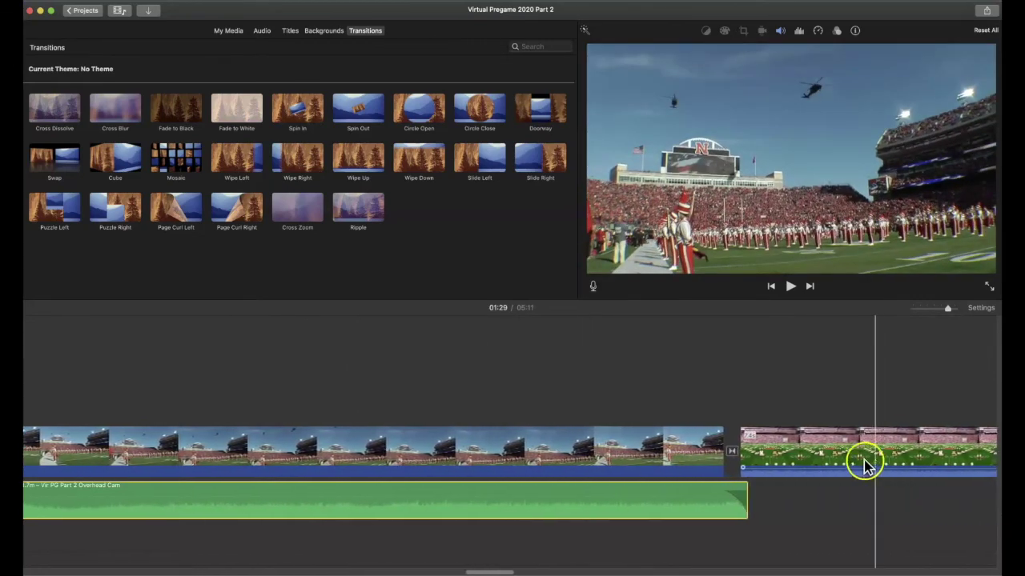
scroll(849, 463, "right", 2)
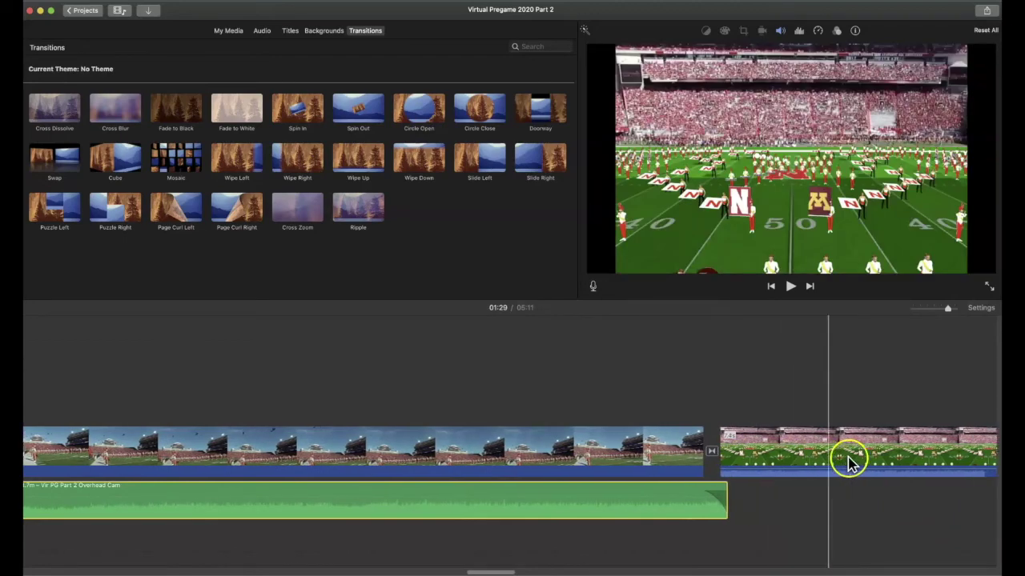
scroll(848, 463, "right", 7)
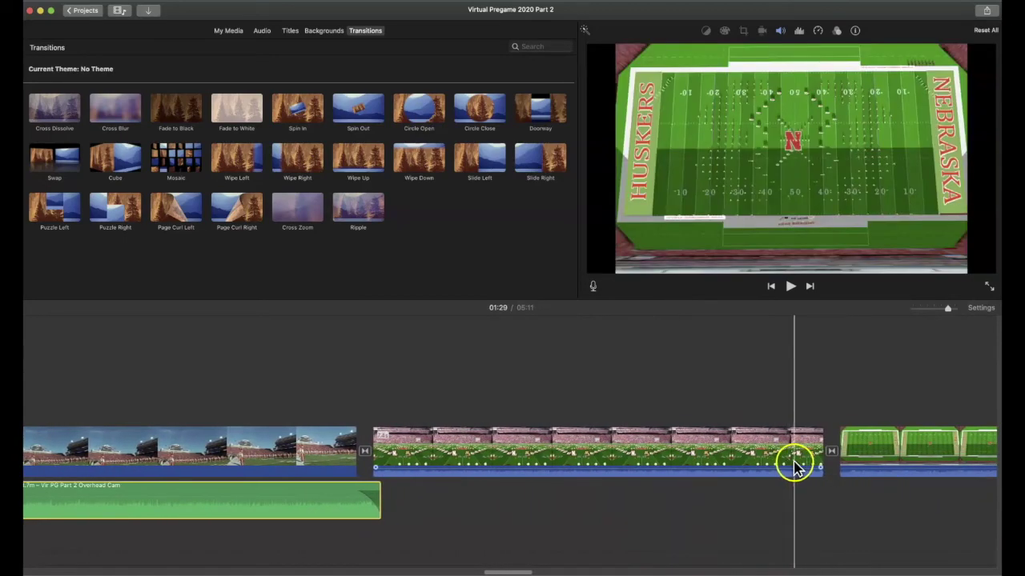
scroll(848, 461, "right", 2)
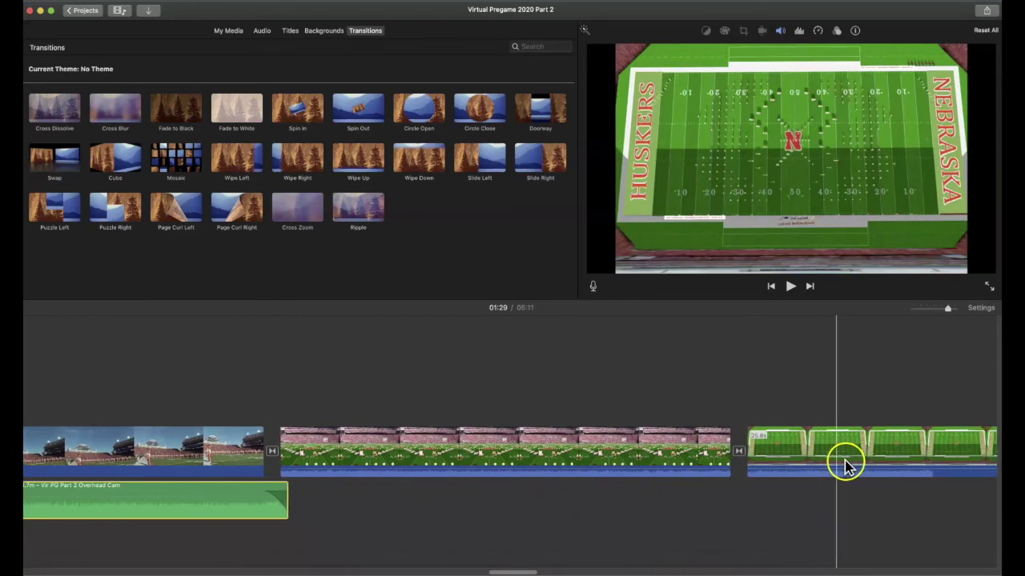
scroll(846, 465, "right", 9)
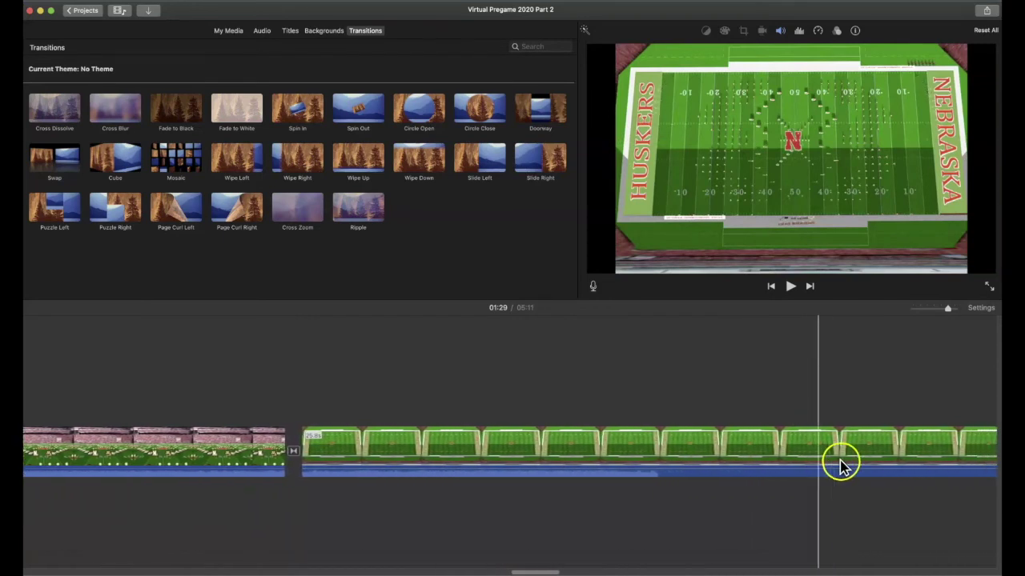
scroll(841, 464, "right", 6)
scroll(838, 462, "right", 4)
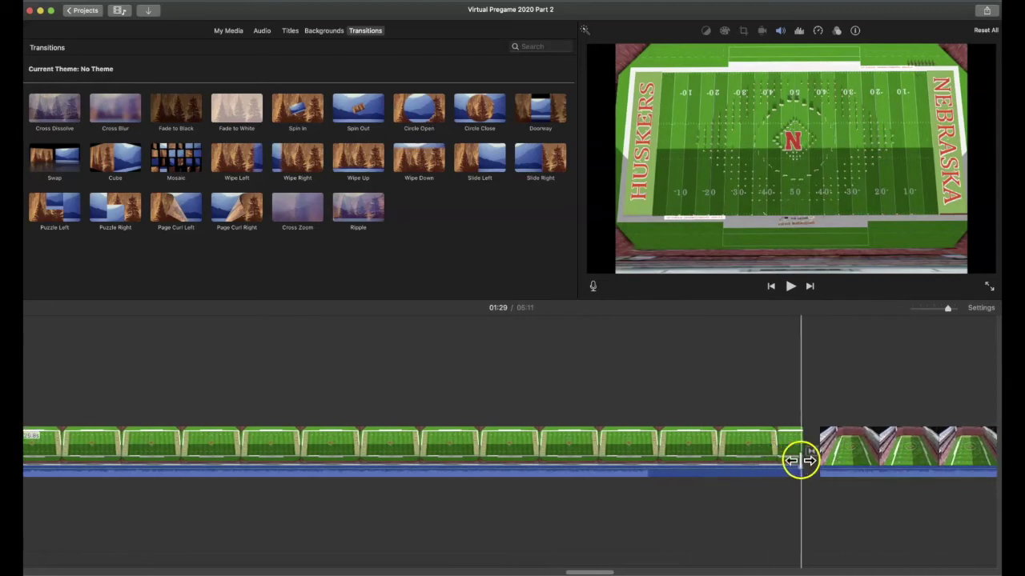
Step: Preview the angled stadium shot and the start of the inset flyover clip
left_click(864, 460)
scroll(868, 460, "right", 3)
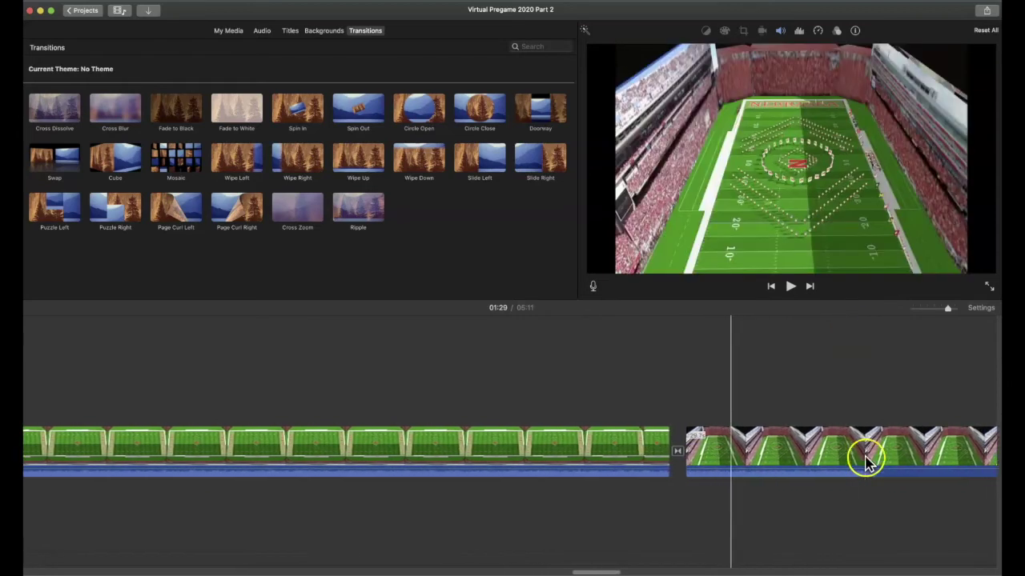
scroll(866, 460, "right", 1)
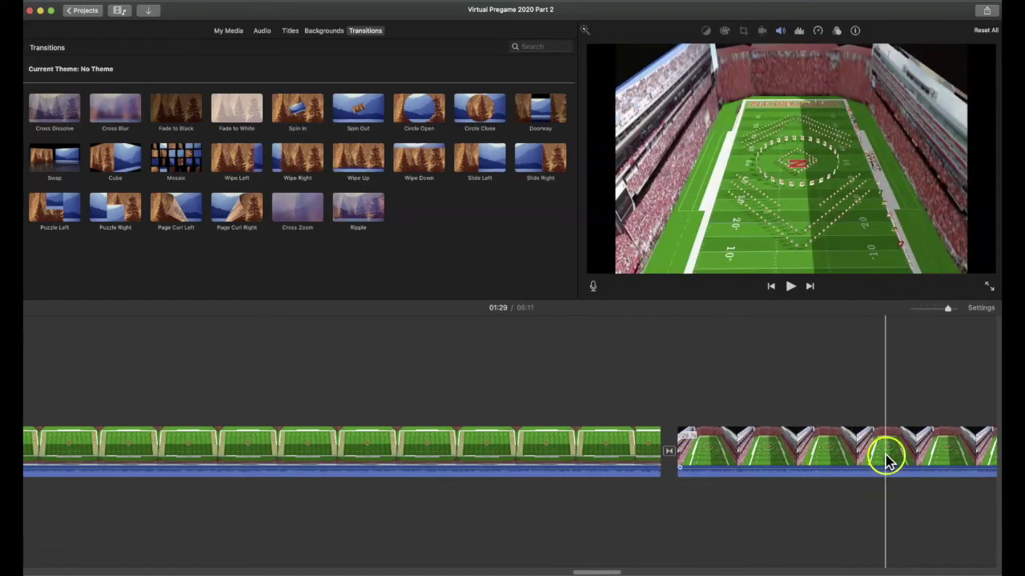
scroll(887, 462, "right", 12)
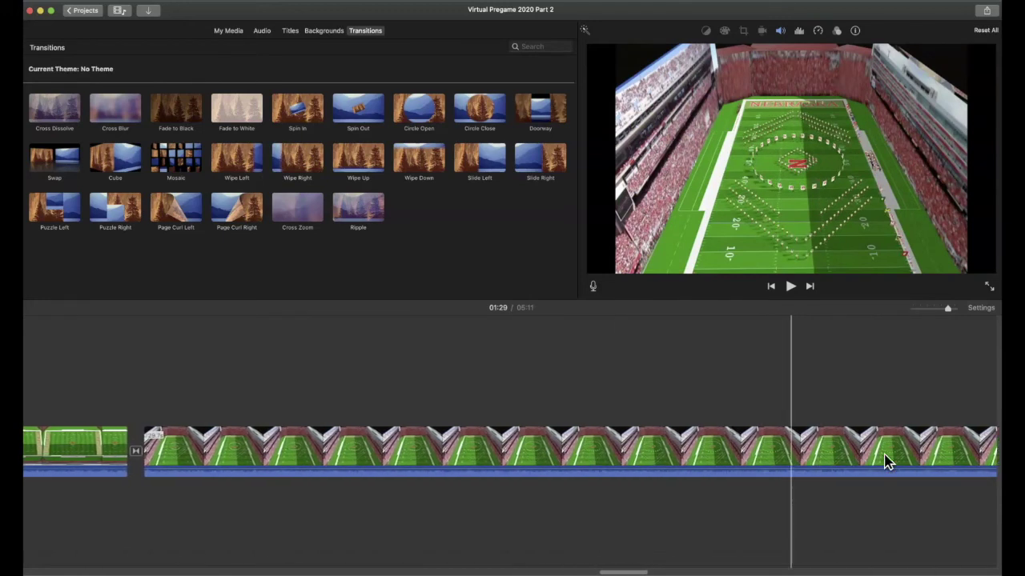
scroll(887, 461, "right", 10)
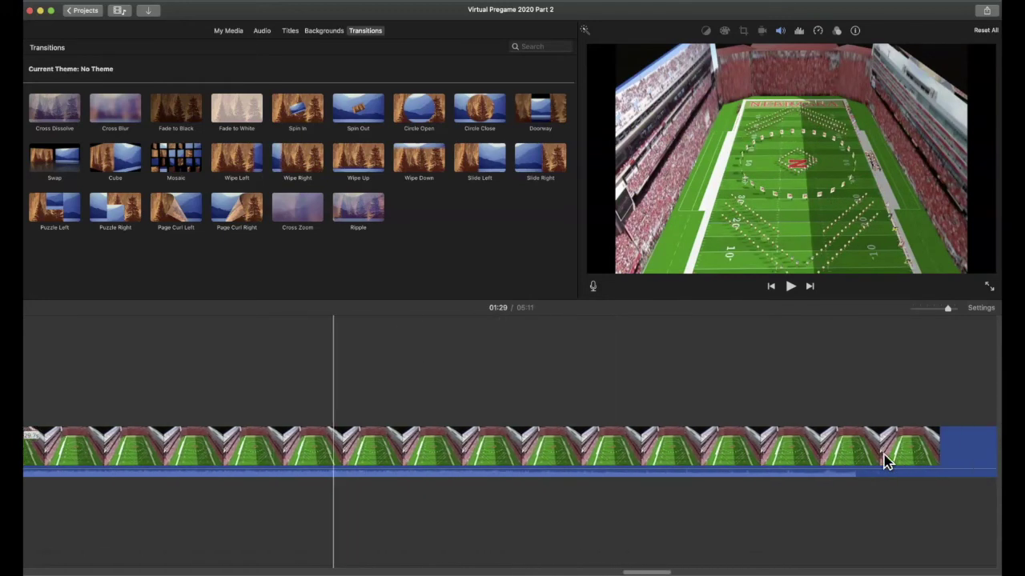
scroll(885, 462, "right", 10)
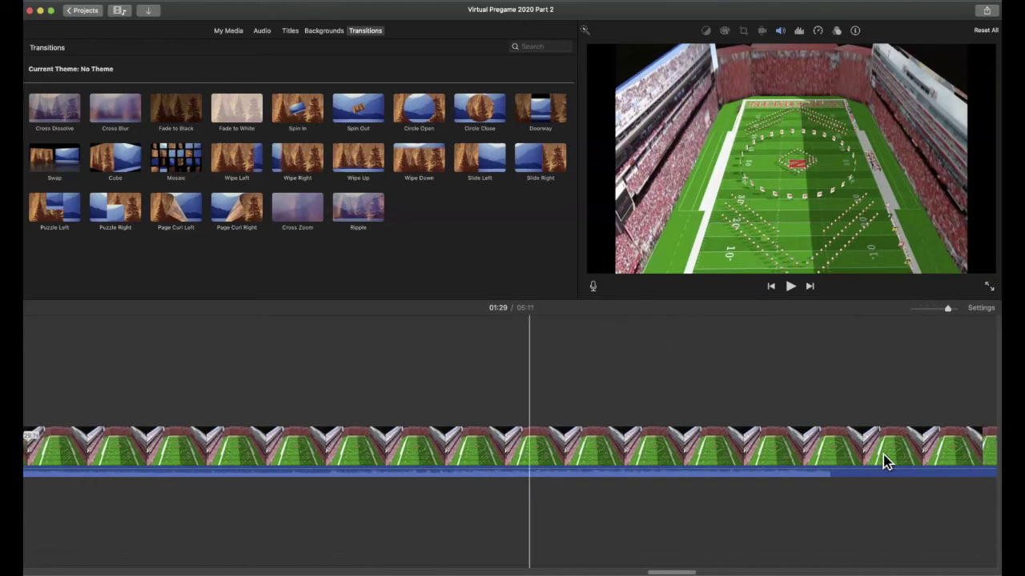
scroll(885, 461, "right", 3)
left_click_drag(880, 454, 903, 458)
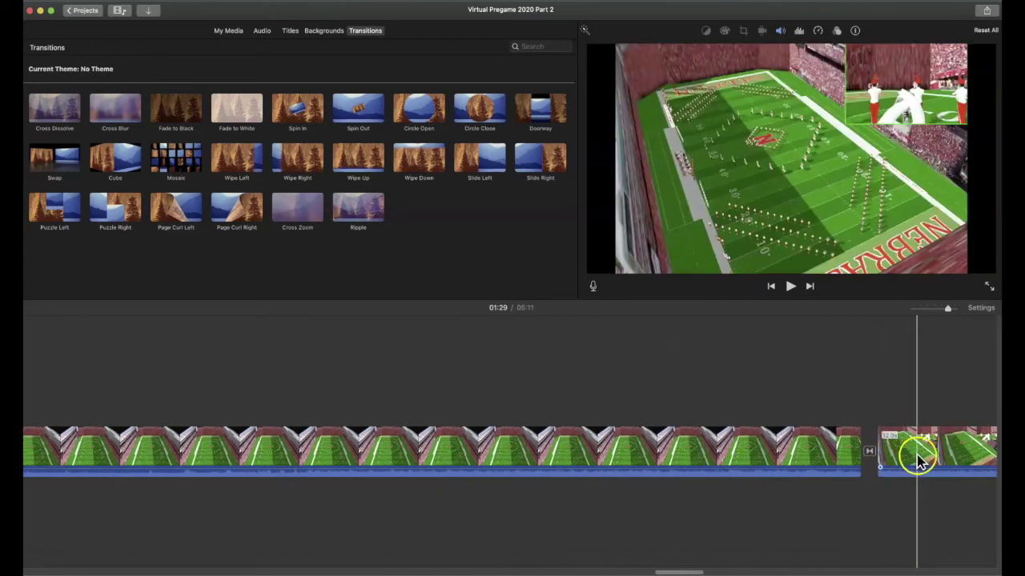
scroll(918, 460, "right", 12)
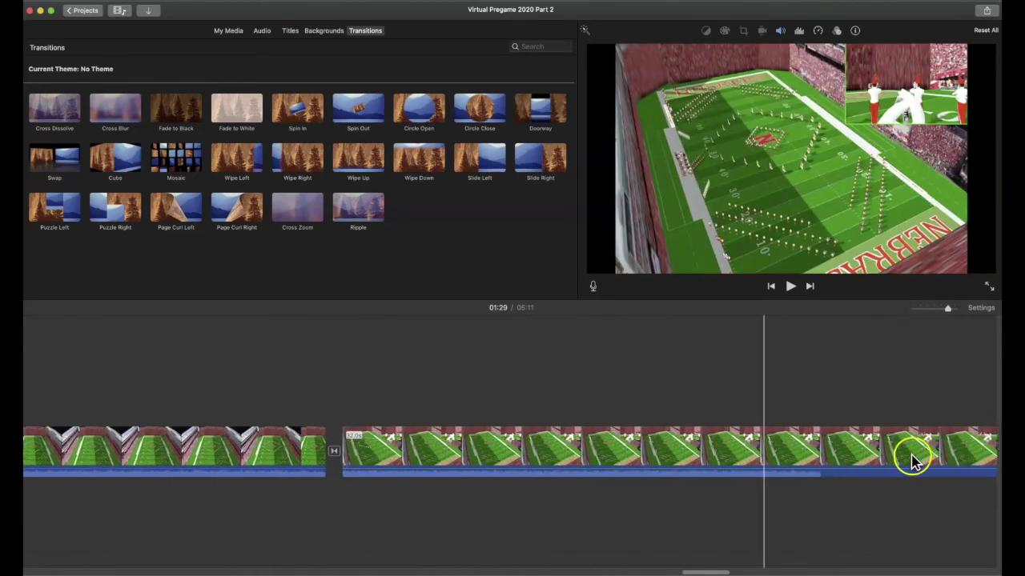
scroll(912, 461, "right", 10)
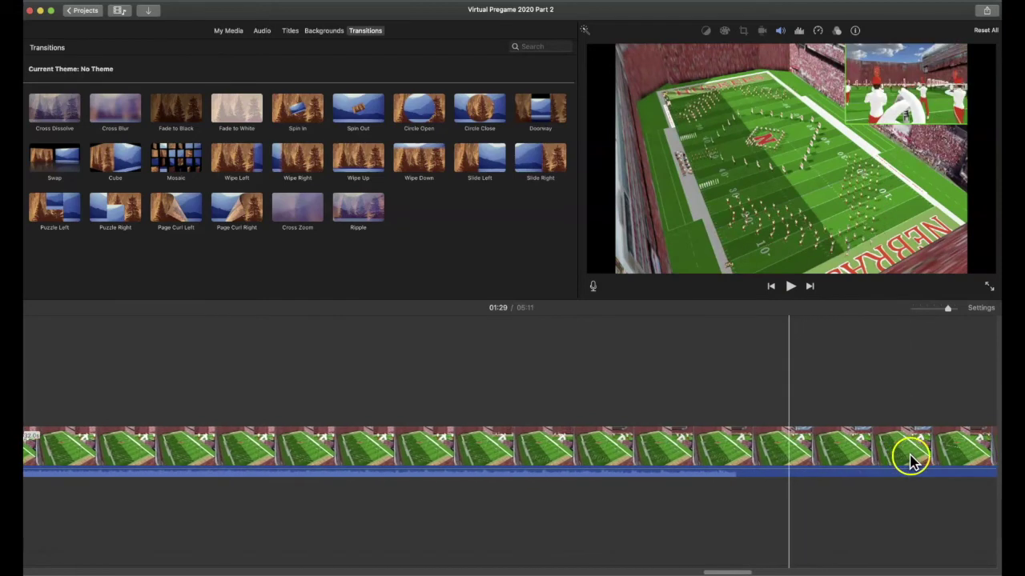
scroll(911, 462, "right", 3)
scroll(911, 462, "left", 4)
scroll(911, 461, "right", 3)
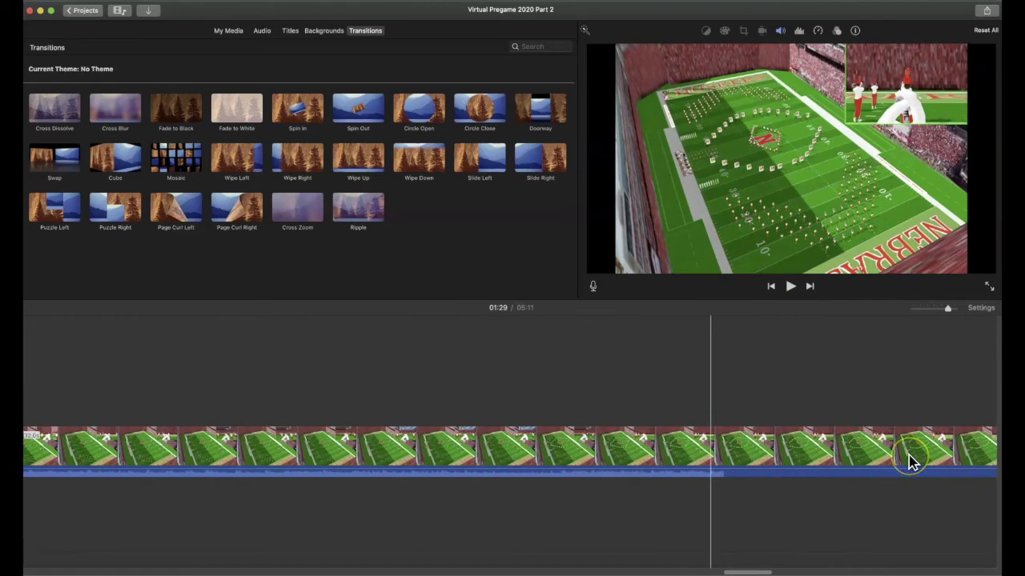
scroll(909, 462, "right", 3)
left_click_drag(905, 459, 872, 328)
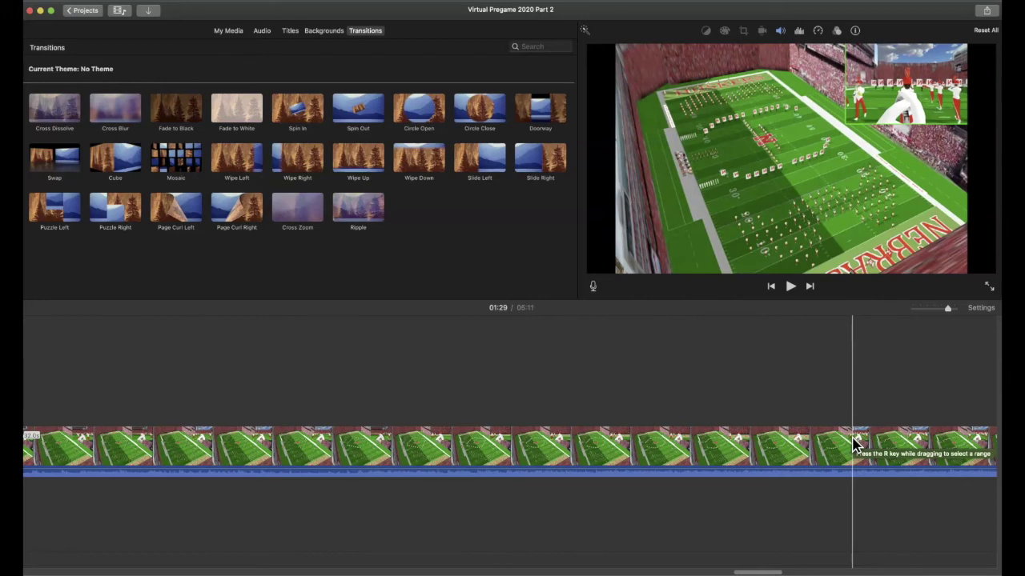
Step: Split the inset flyover clip at the chosen point, then preview the stadium and Husker field shots
left_click(869, 444)
key("cmd+b")
scroll(869, 446, "right", 5)
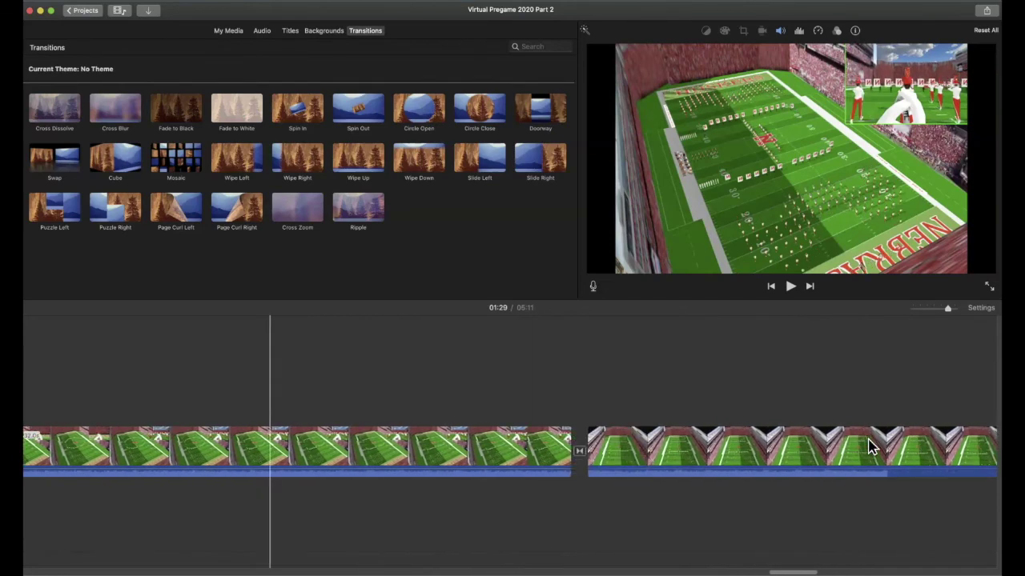
left_click(871, 447)
scroll(872, 449, "right", 2)
scroll(874, 448, "right", 8)
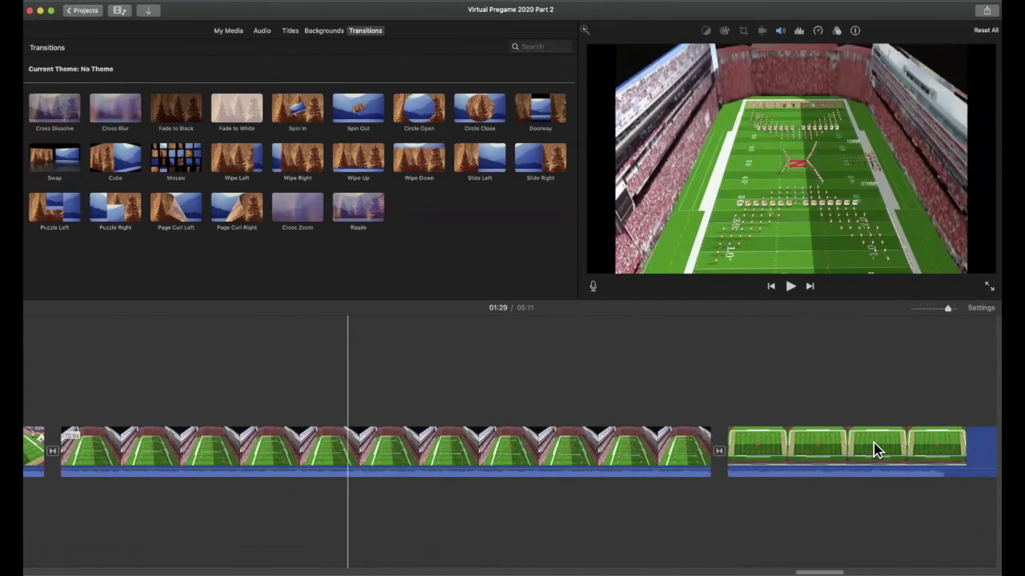
left_click(850, 449)
left_click(878, 451)
scroll(878, 450, "right", 10)
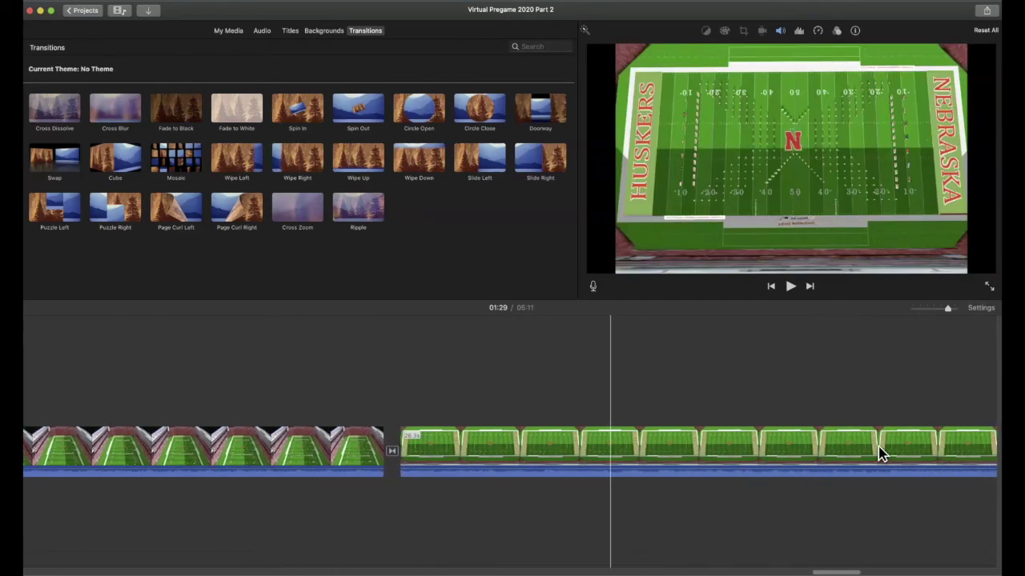
scroll(881, 452, "right", 8)
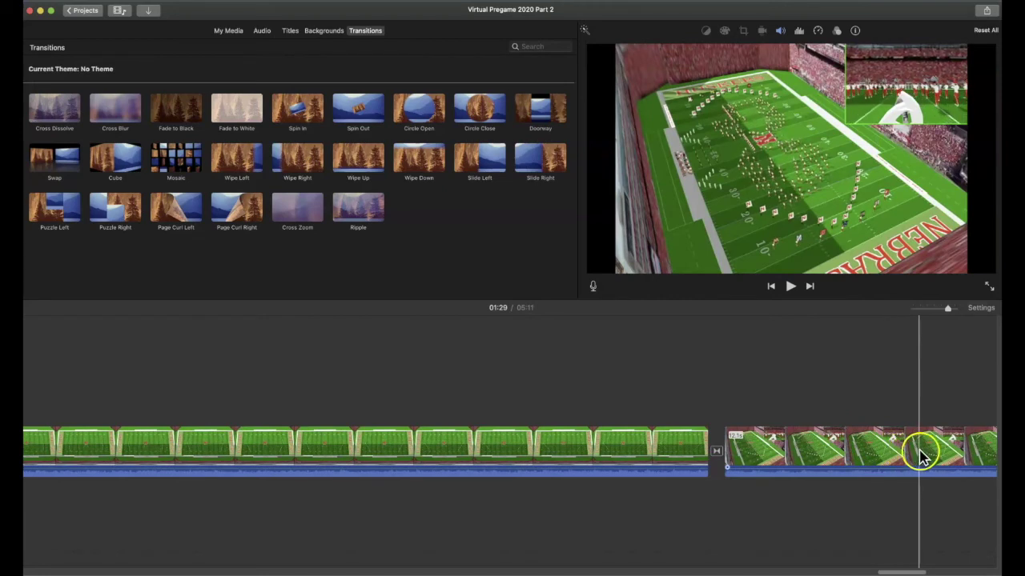
scroll(916, 454, "right", 3)
scroll(916, 454, "right", 7)
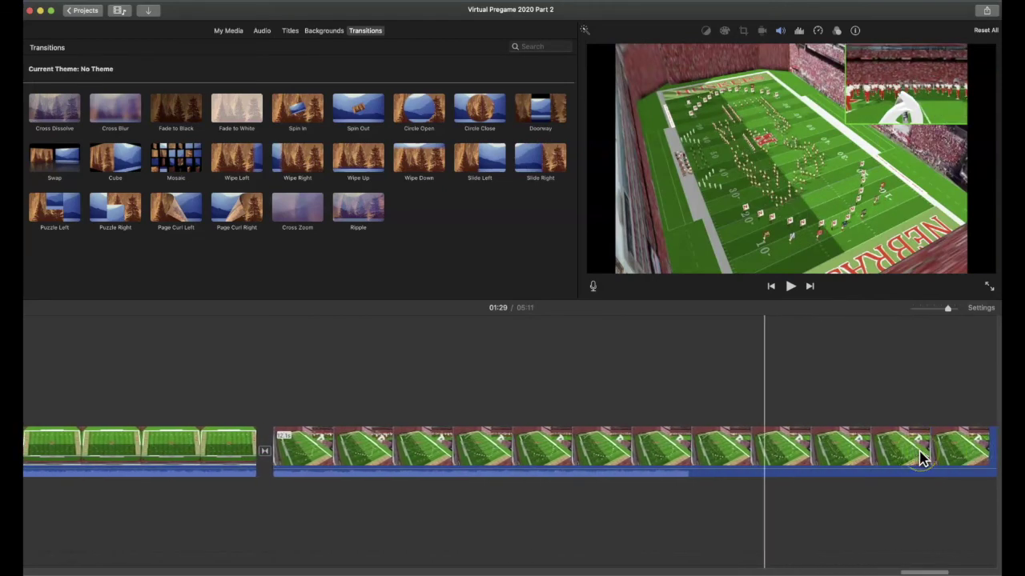
scroll(921, 454, "right", 2)
left_click(911, 454)
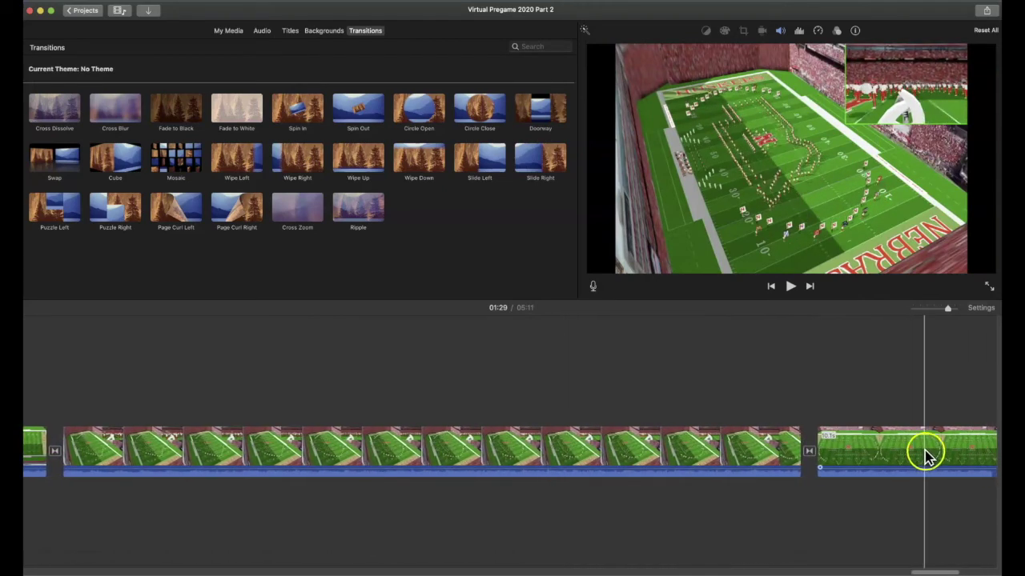
scroll(925, 455, "right", 2)
scroll(924, 454, "right", 3)
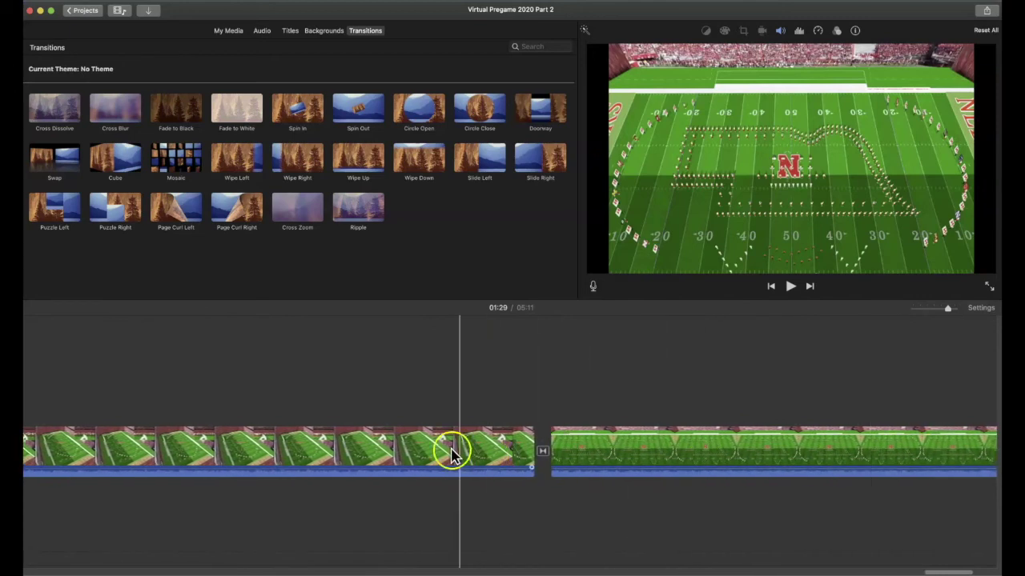
left_click(481, 457)
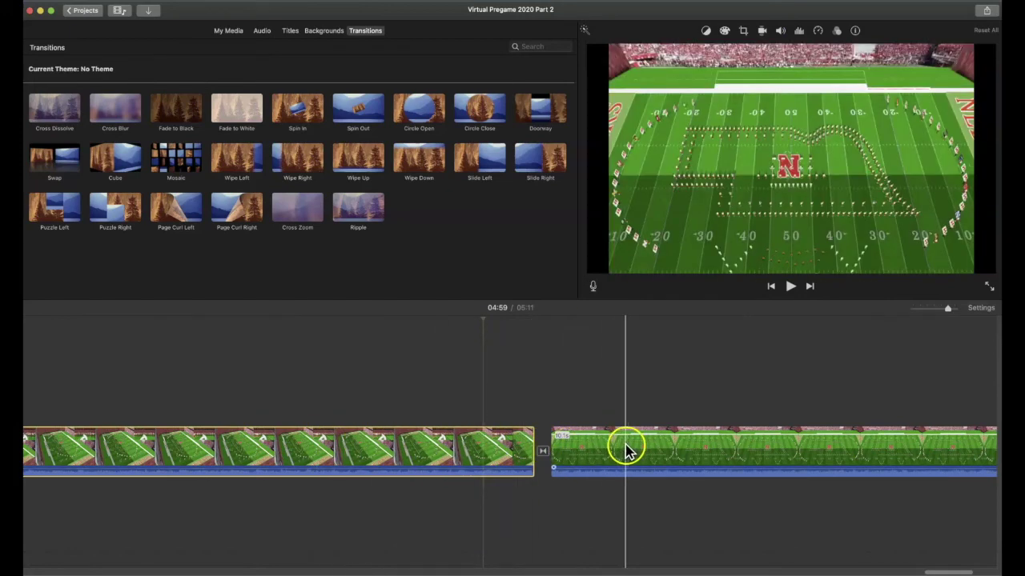
scroll(762, 453, "right", 10)
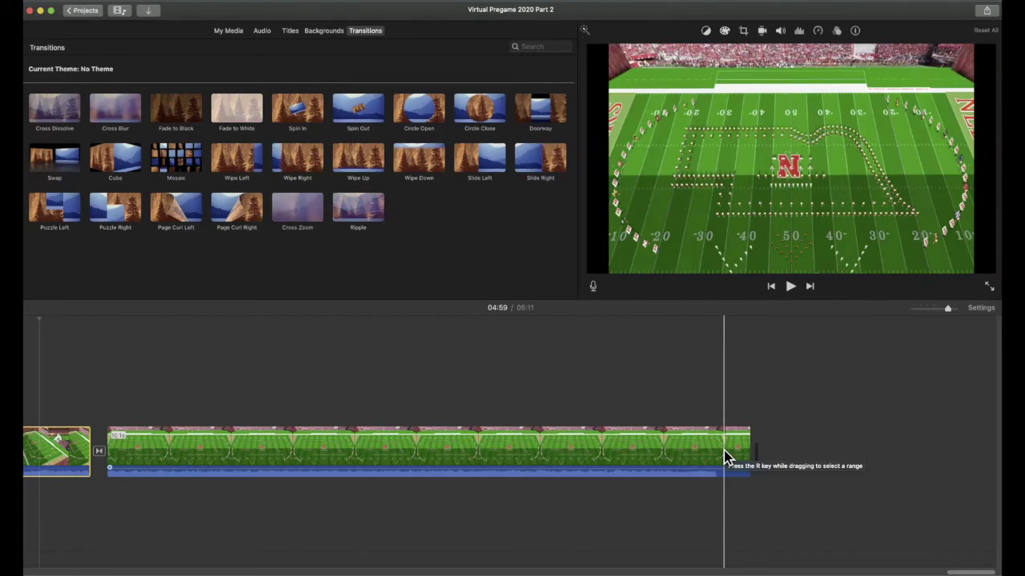
Step: Scrub the final field-level shot and extend the inset flyover clip before it
left_click_drag(725, 456, 653, 446)
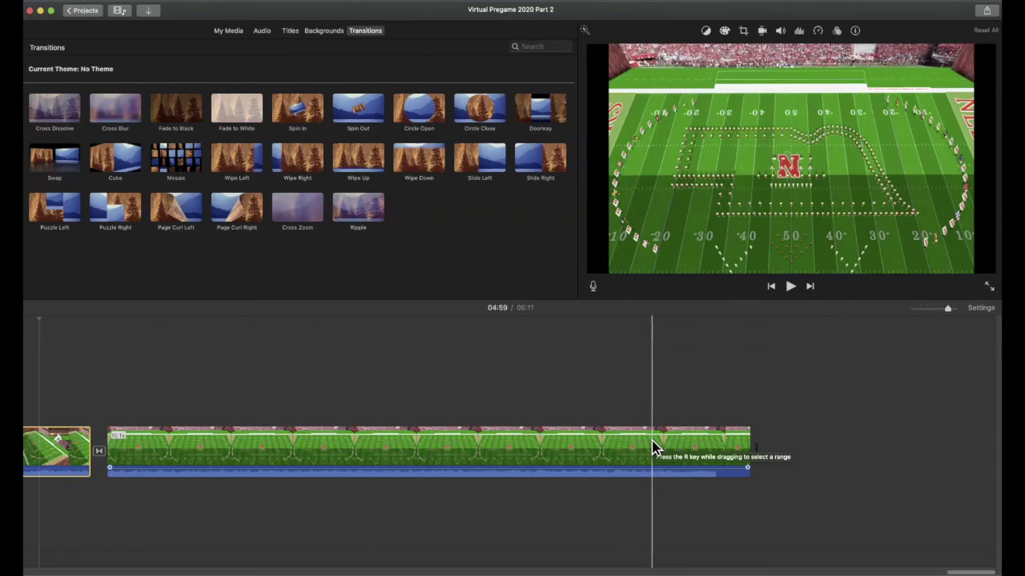
key("super+z")
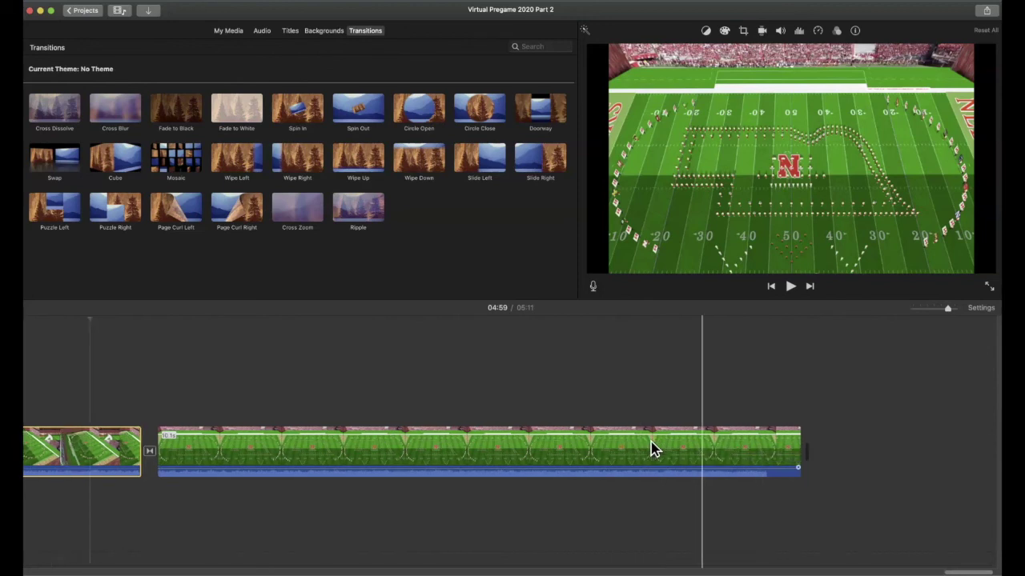